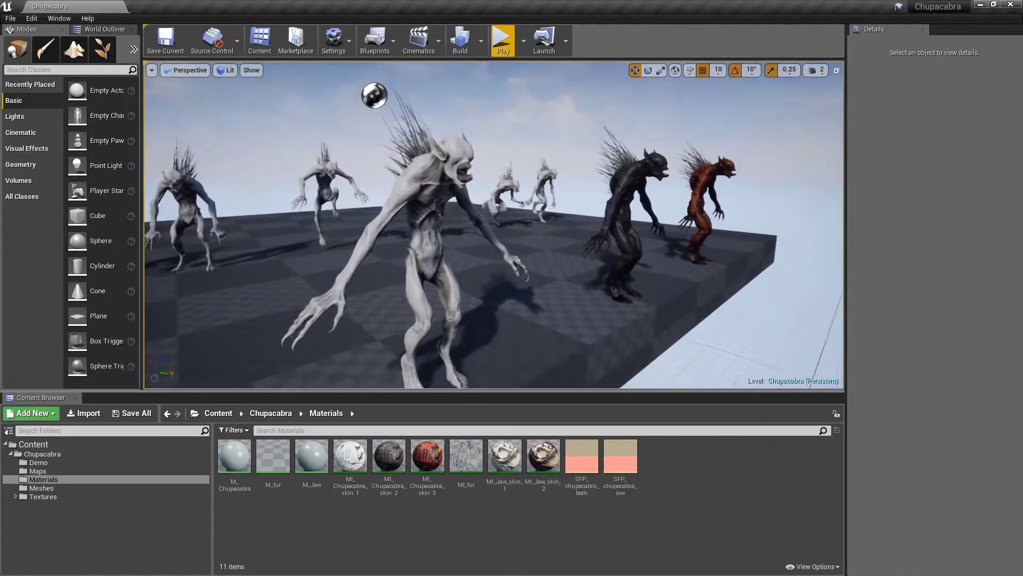
# Tint Vector Parameter 1 of MI_Chupacabra_skin_1 pale green (A1DAB2FF)
pyautogui.doubleClick(344, 462)
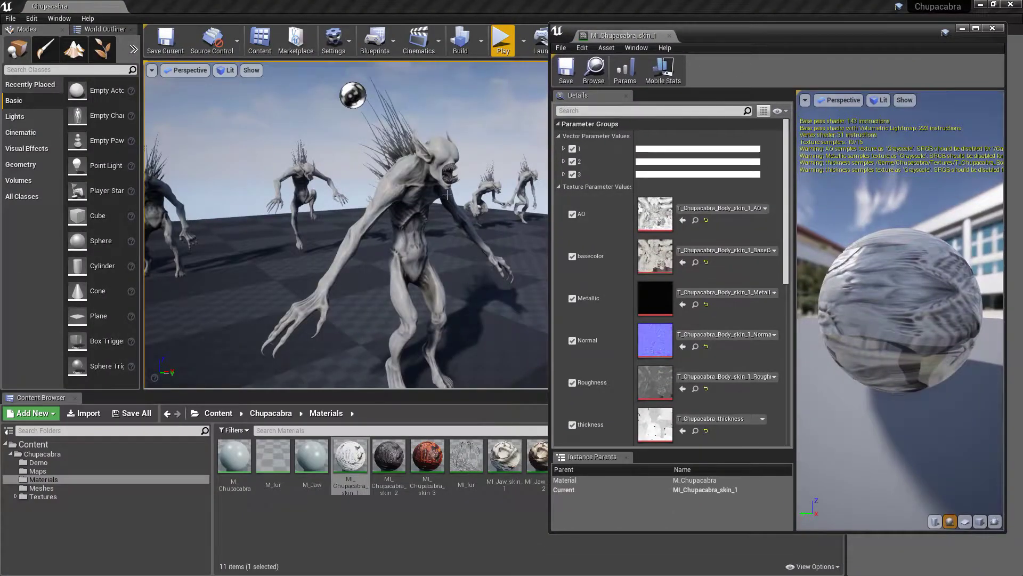
pyautogui.click(660, 150)
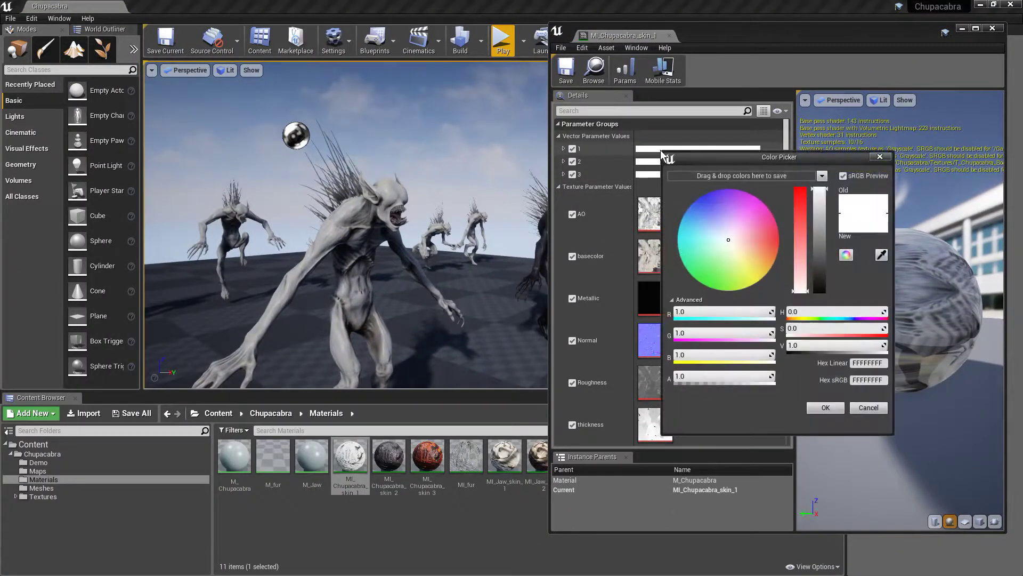
pyautogui.moveTo(701, 248)
pyautogui.mouseDown()
pyautogui.moveTo(722, 261)
pyautogui.moveTo(712, 210)
pyautogui.moveTo(741, 254)
pyautogui.mouseUp()
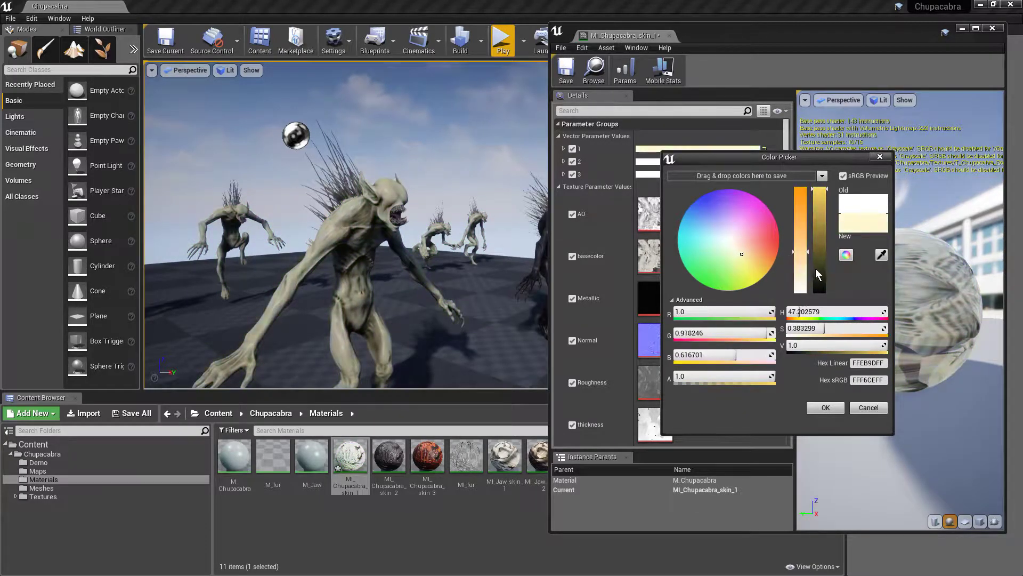
pyautogui.moveTo(816, 268); pyautogui.dragTo(822, 278)
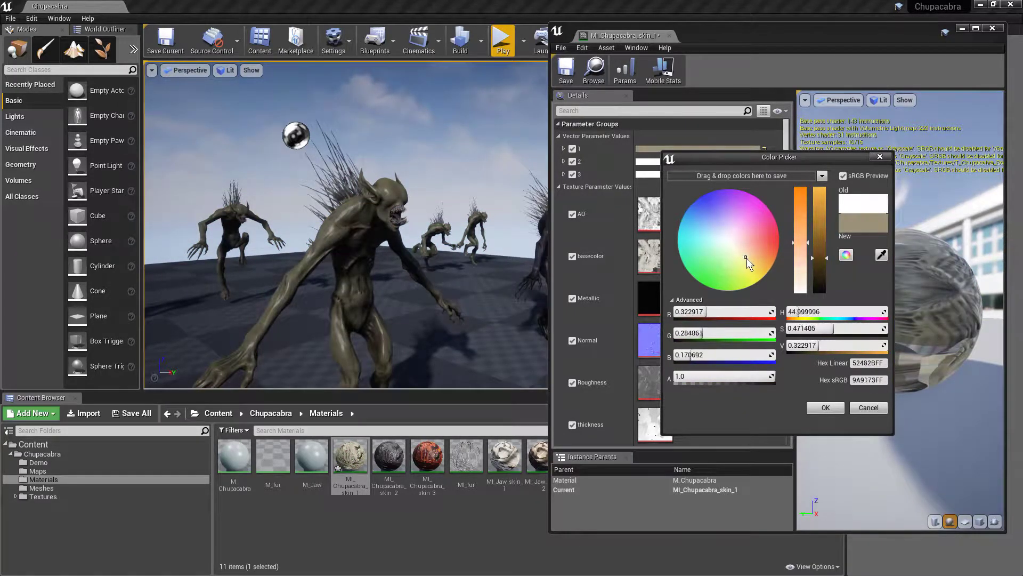
pyautogui.moveTo(747, 258)
pyautogui.mouseDown()
pyautogui.moveTo(683, 221)
pyautogui.moveTo(686, 264)
pyautogui.mouseUp()
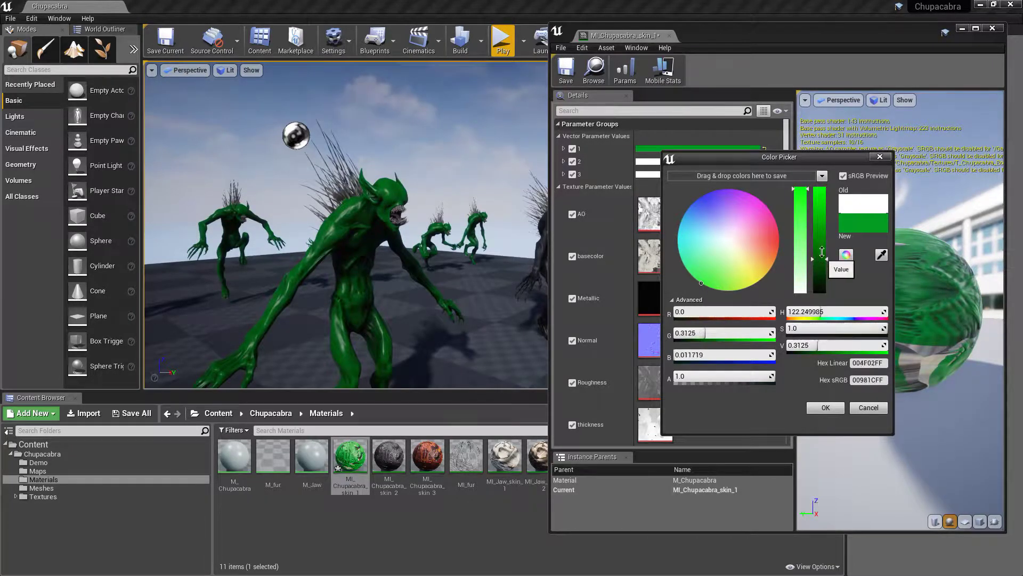
pyautogui.moveTo(822, 252); pyautogui.dragTo(822, 230)
pyautogui.moveTo(709, 269); pyautogui.dragTo(714, 258)
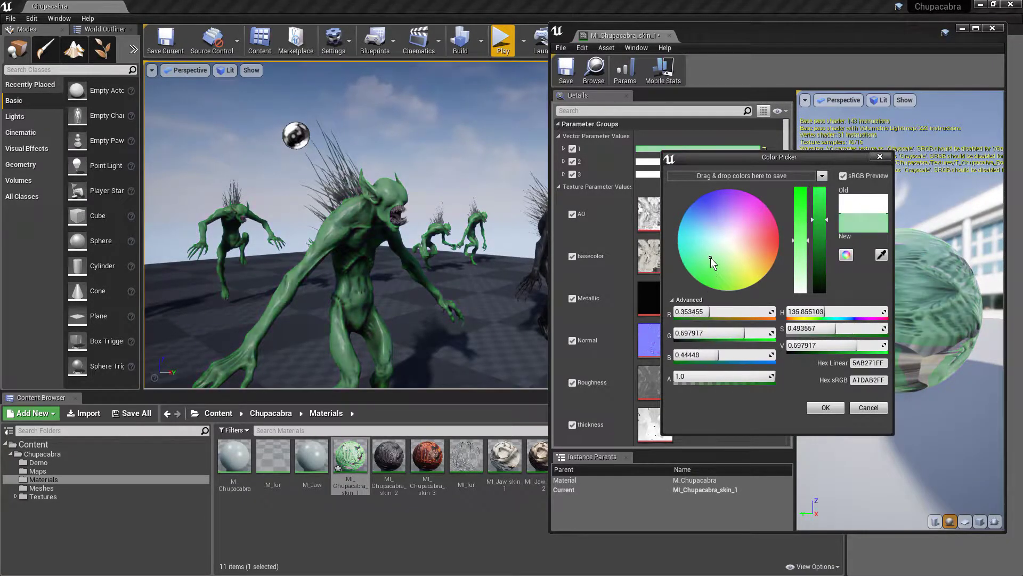
pyautogui.click(841, 408)
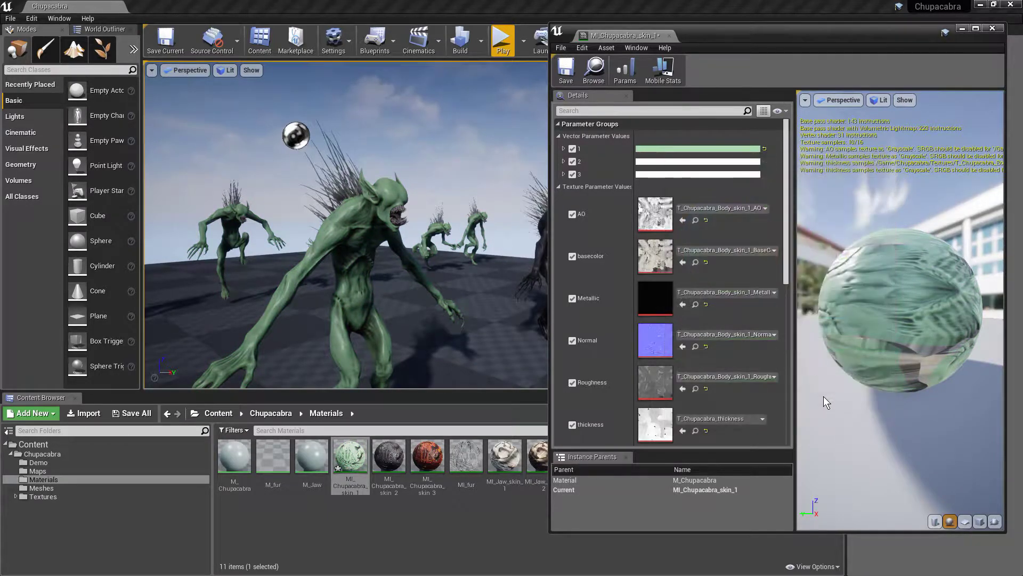
pyautogui.click(682, 161)
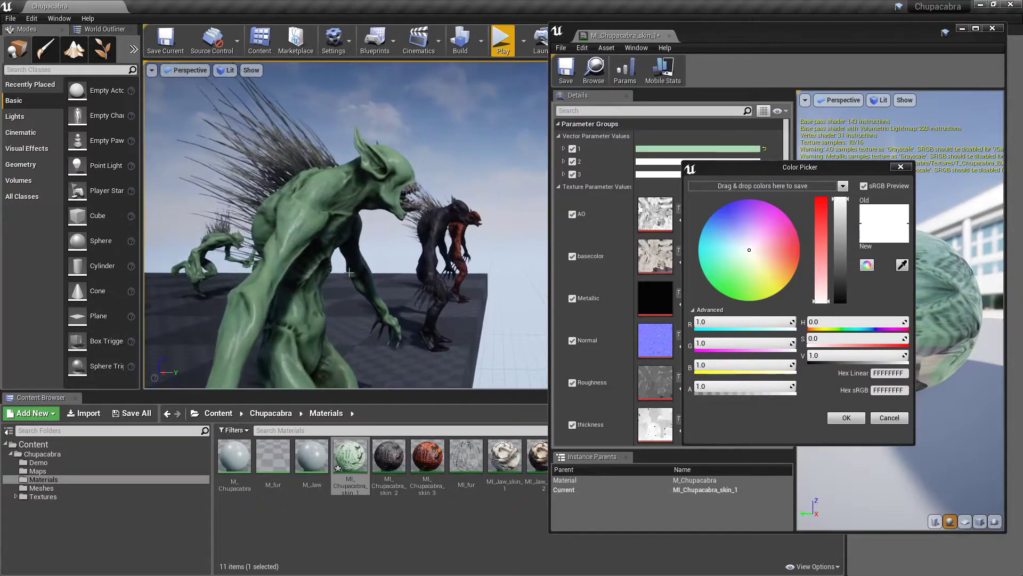
# Set Vector Parameter 2 to a lower-saturation purple
pyautogui.moveTo(734, 207); pyautogui.dragTo(732, 211)
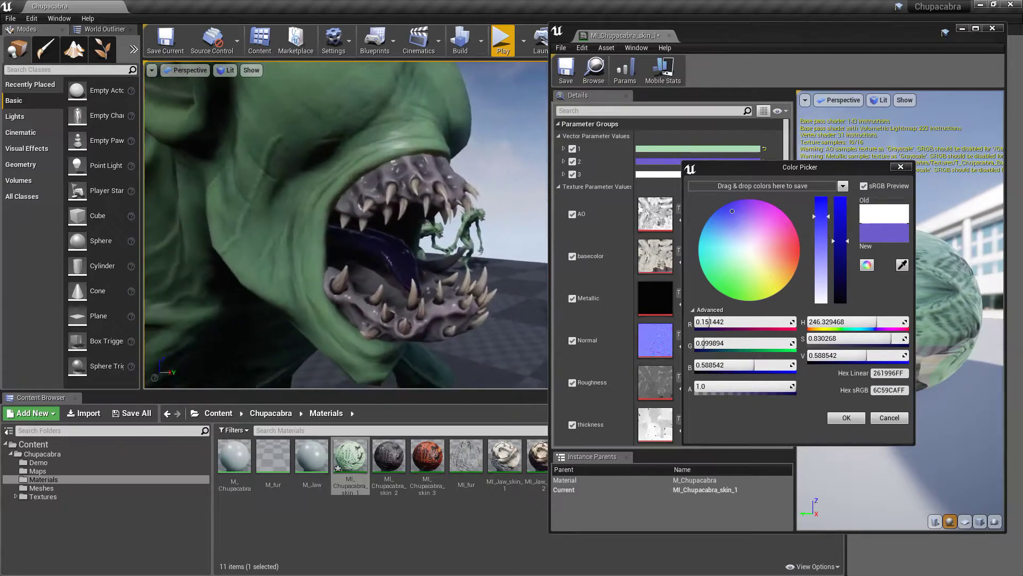
pyautogui.click(812, 256)
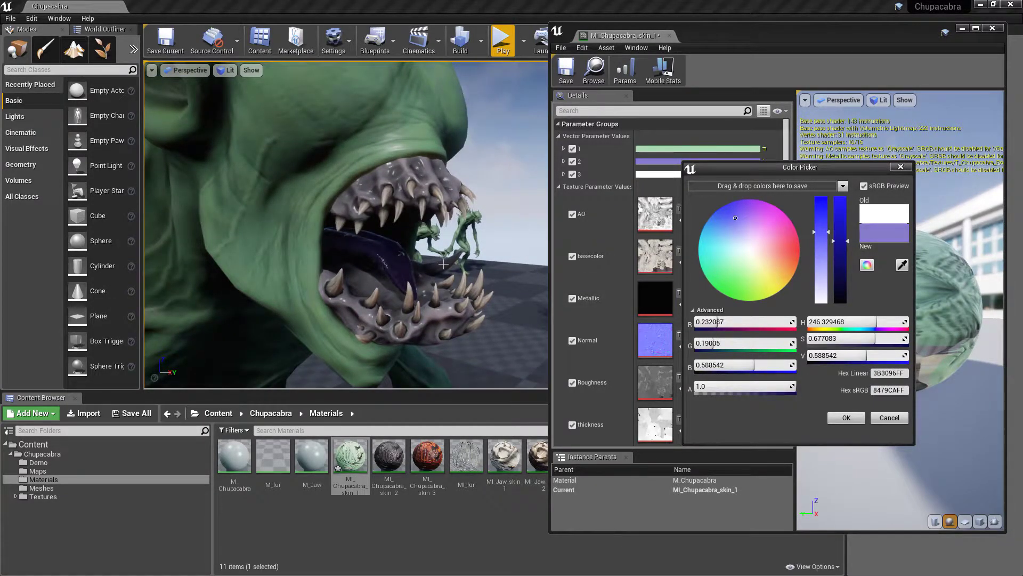
pyautogui.click(844, 419)
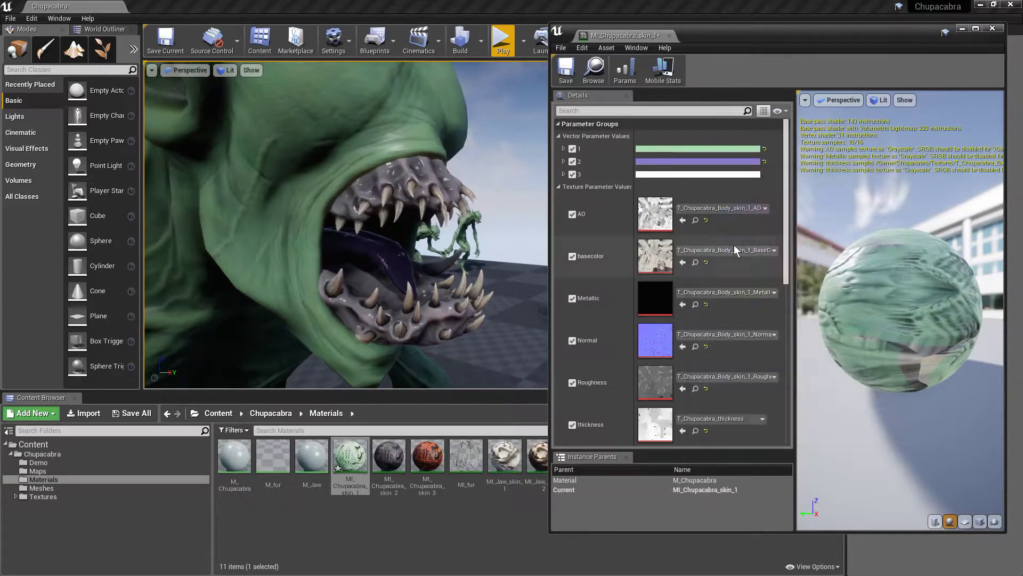
# Try pink, lilac and darker hues for Vector Parameter 3, settling on a yellow-olive green
pyautogui.click(695, 175)
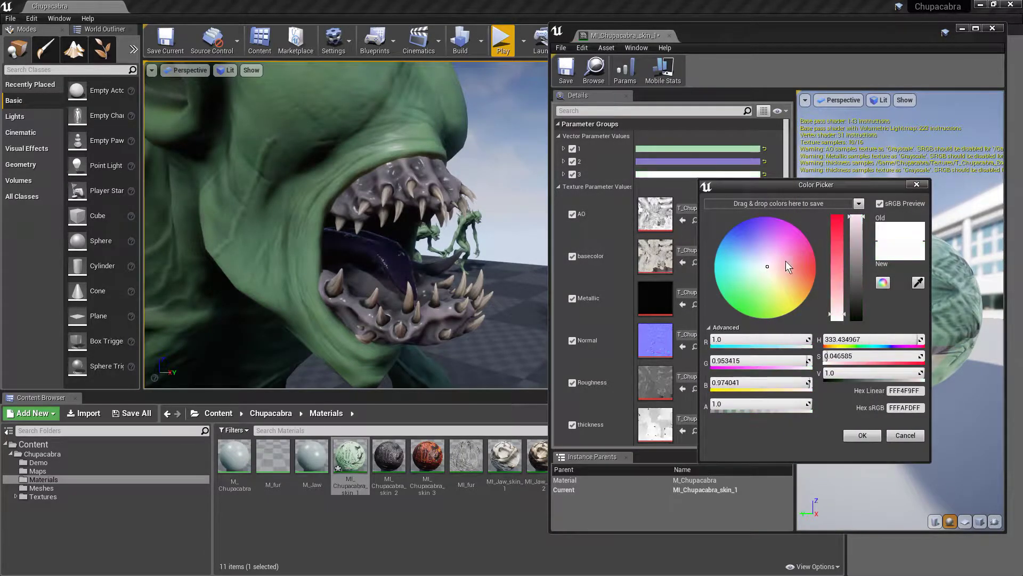
pyautogui.click(810, 260)
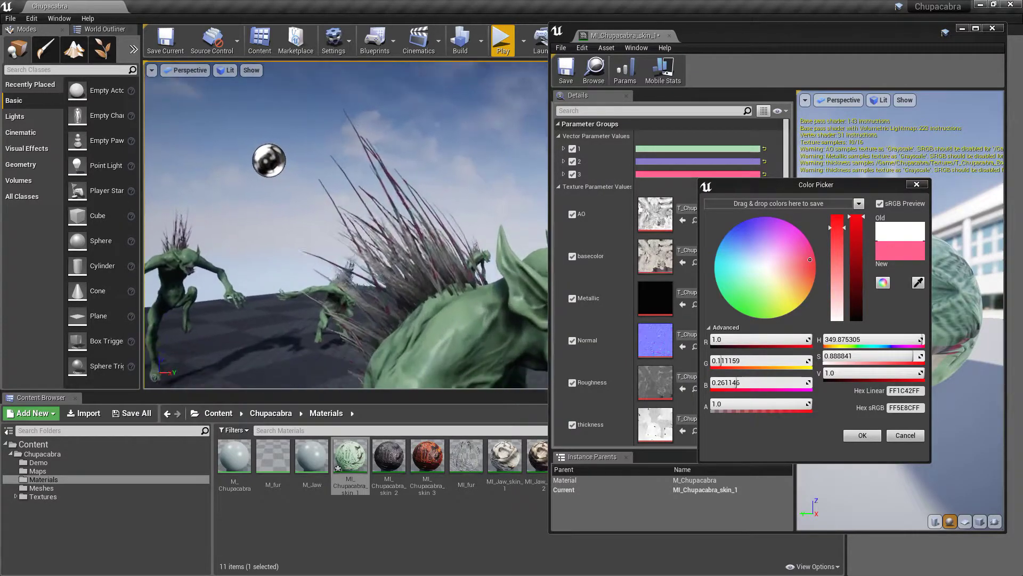
pyautogui.click(770, 235)
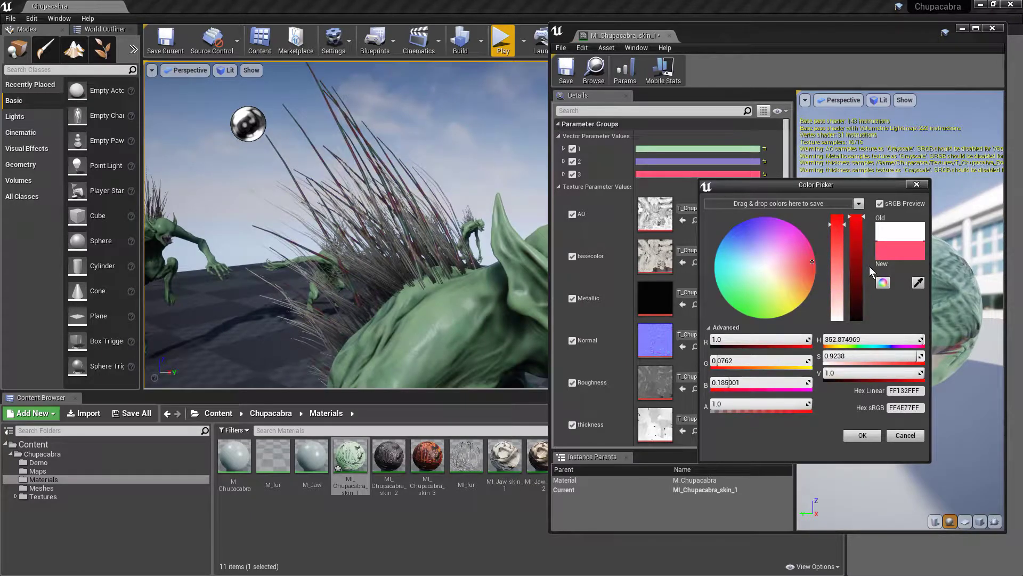
pyautogui.moveTo(856, 261); pyautogui.dragTo(857, 236)
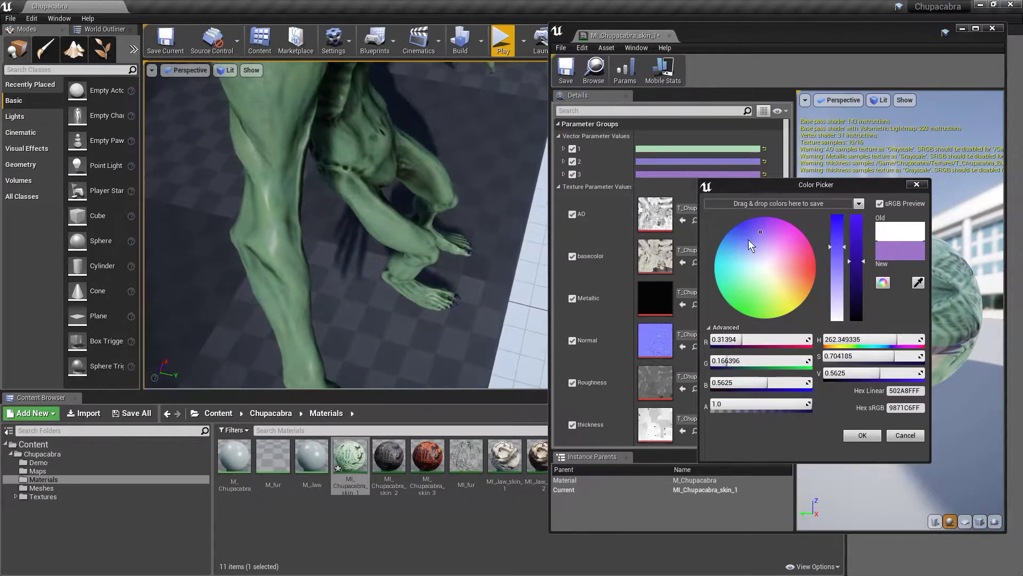
pyautogui.click(733, 299)
pyautogui.click(876, 436)
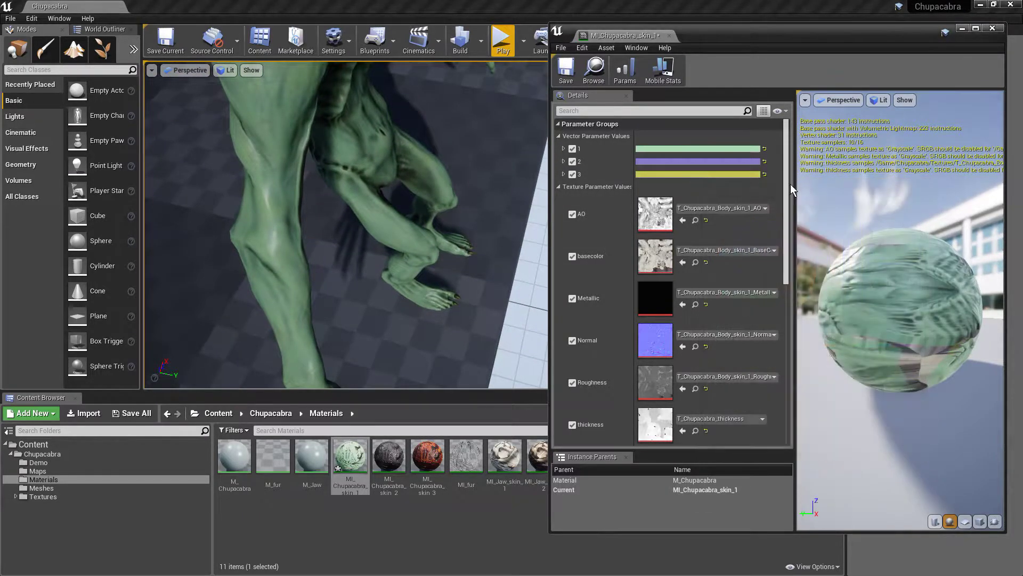
# Reset Vector Parameters 3, 2 and 1 to default white and close the skin material editor
pyautogui.click(765, 174)
pyautogui.click(764, 162)
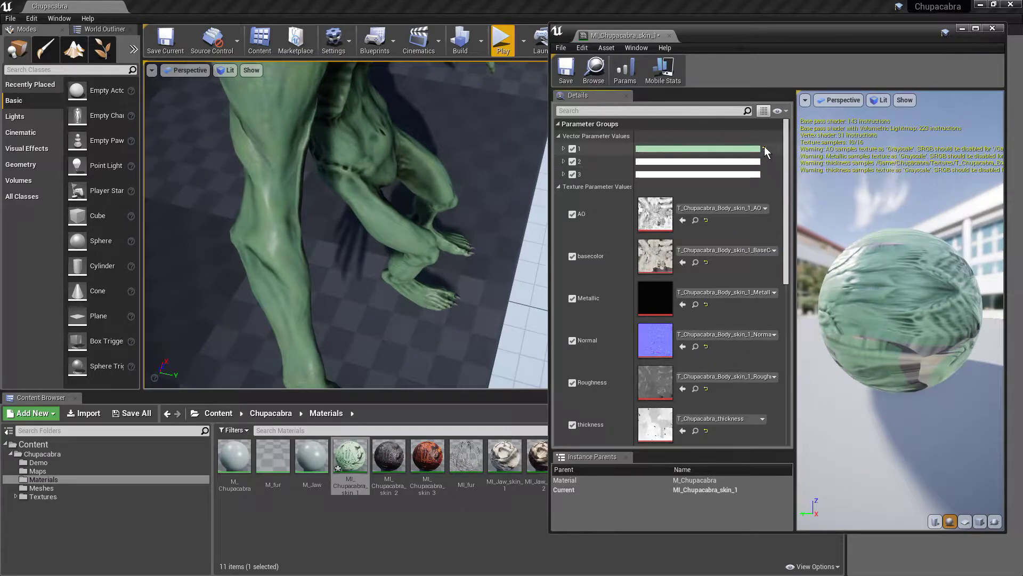
pyautogui.click(764, 148)
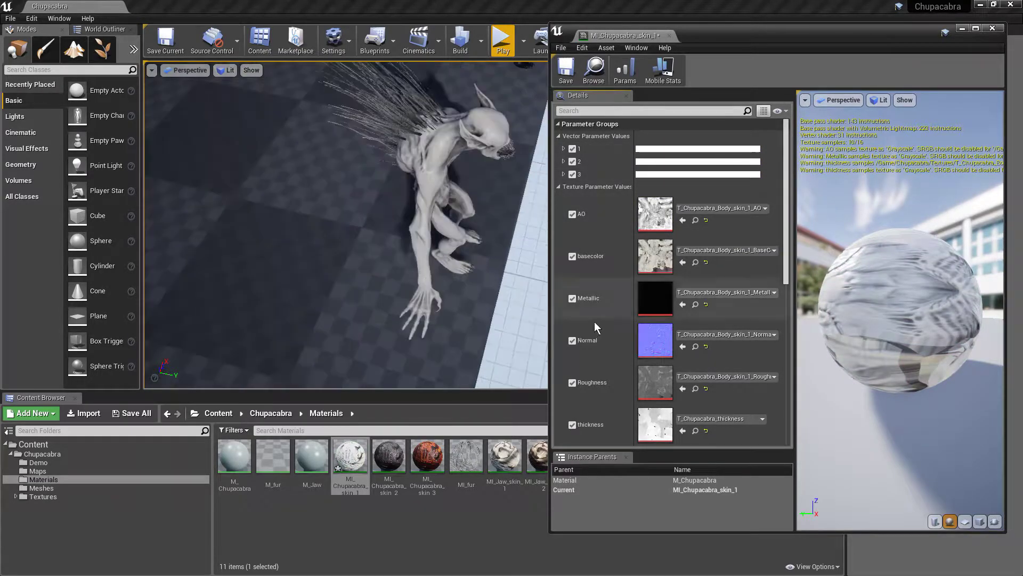
pyautogui.scroll(-3, 680, 320)
pyautogui.scroll(5, 753, 238)
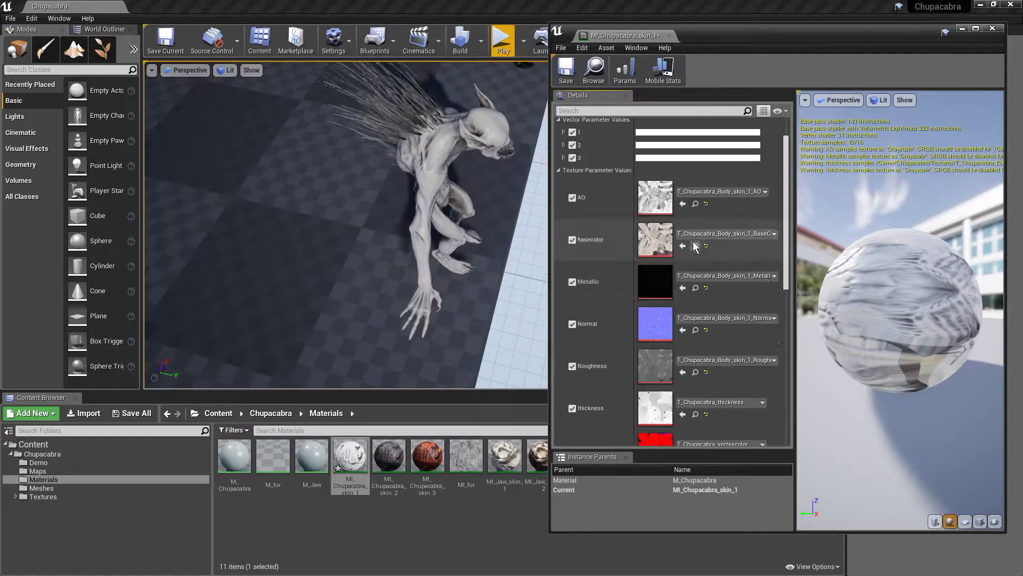
pyautogui.click(992, 29)
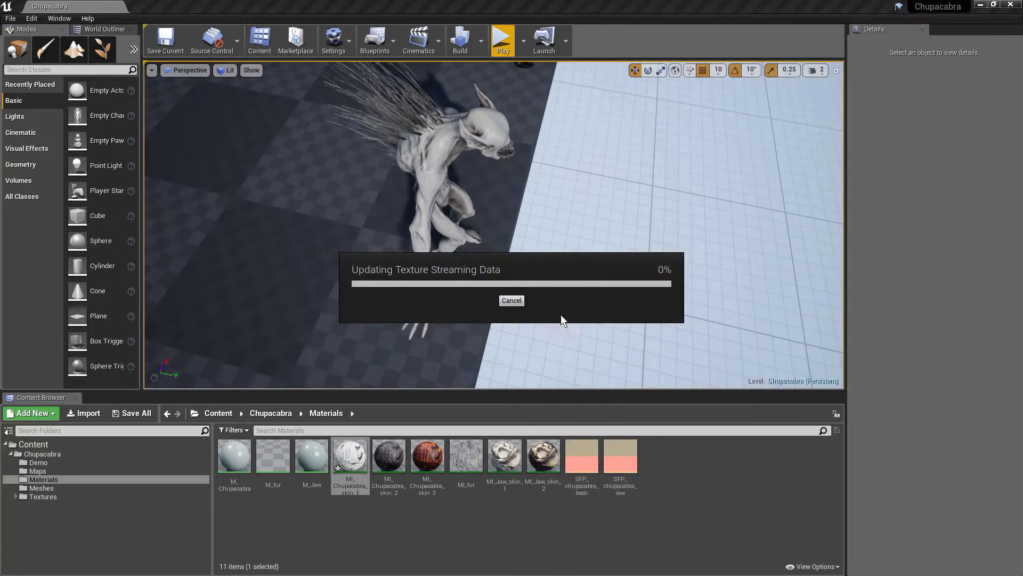
# Preview a magenta fur colour in MI_fur, then cancel it and close the editor
pyautogui.doubleClick(466, 457)
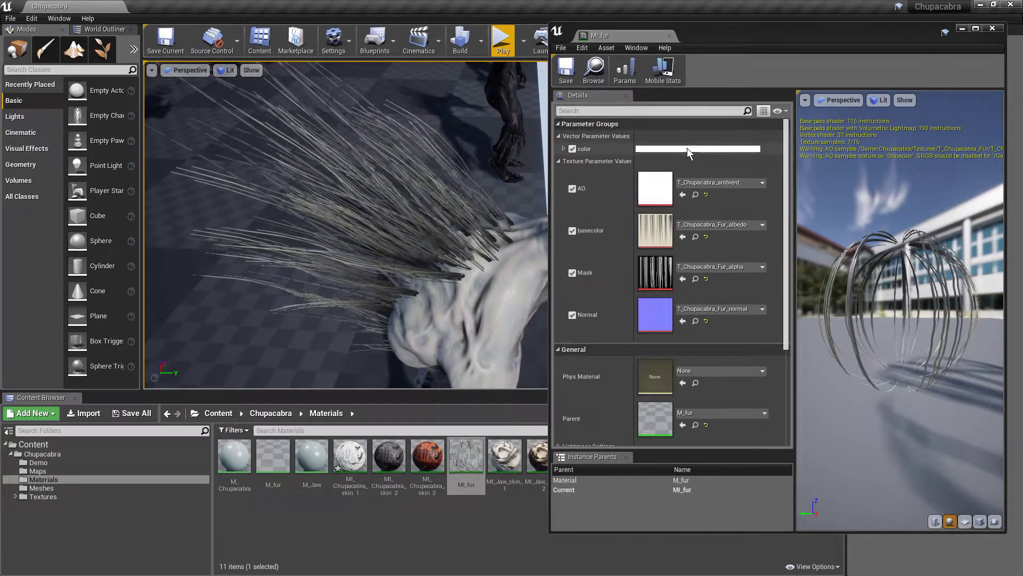
pyautogui.click(687, 149)
pyautogui.click(739, 250)
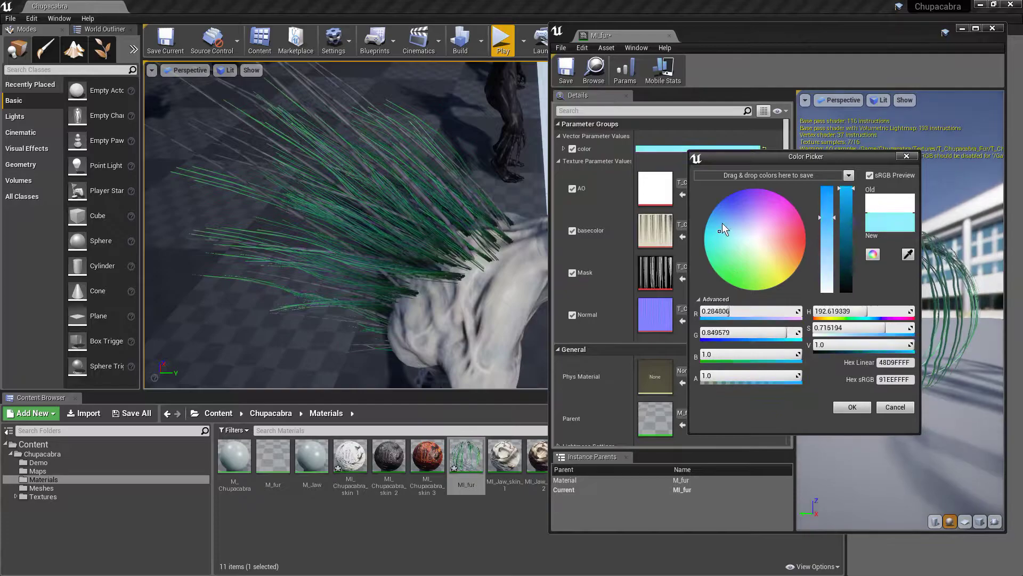
pyautogui.moveTo(723, 224)
pyautogui.mouseDown()
pyautogui.moveTo(818, 214)
pyautogui.moveTo(801, 242)
pyautogui.mouseUp()
pyautogui.click(896, 408)
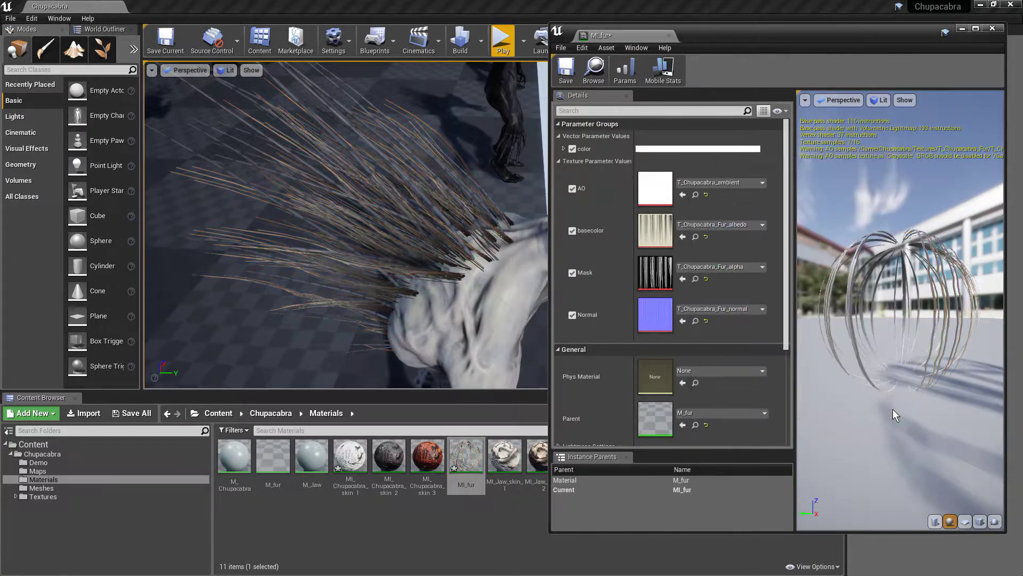
pyautogui.click(993, 28)
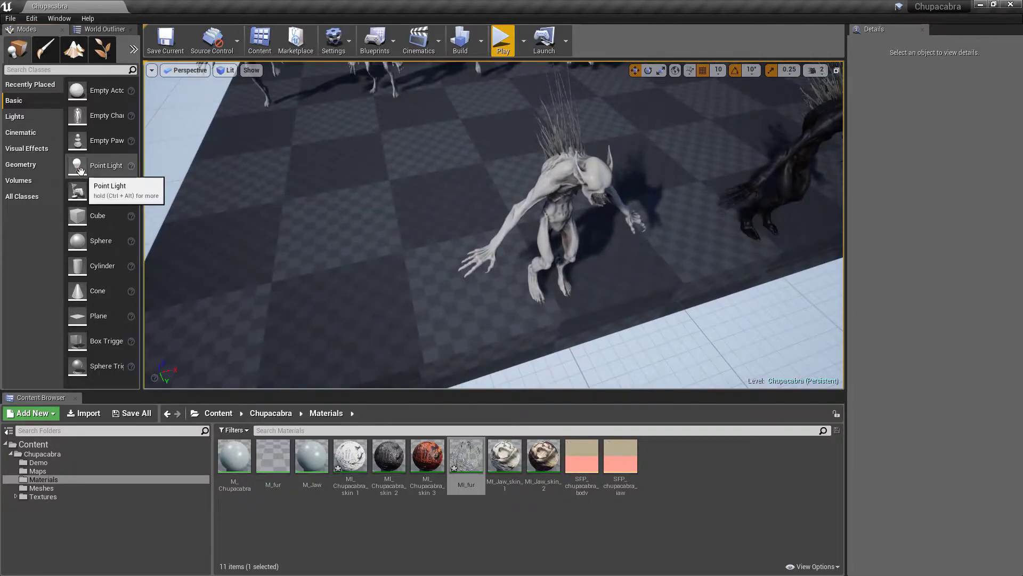
# Place a point light by the creature's hand, move it beside the leg, then delete it
pyautogui.moveTo(138, 187)
pyautogui.mouseDown()
pyautogui.moveTo(516, 331)
pyautogui.moveTo(435, 274)
pyautogui.mouseUp()
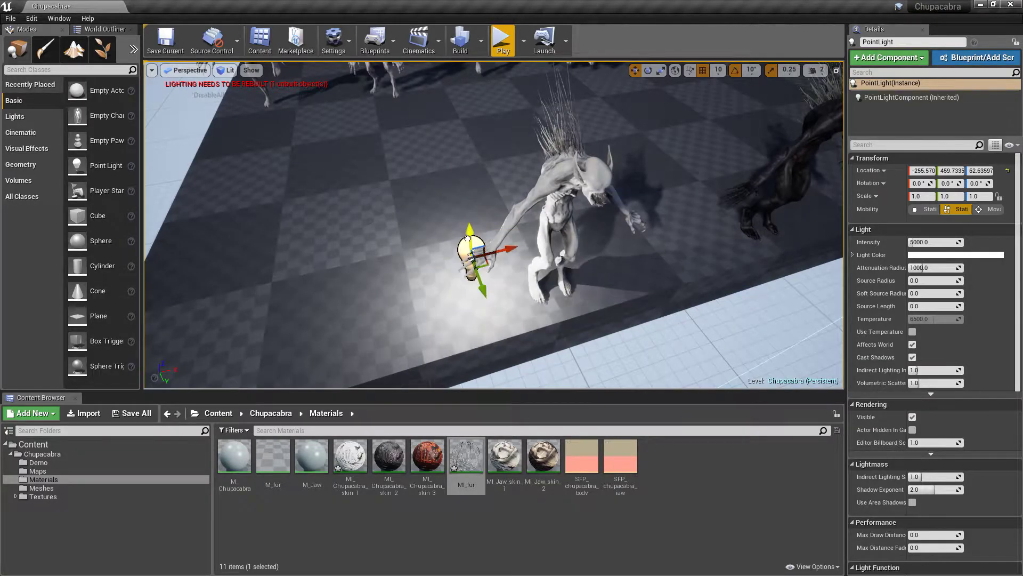
pyautogui.moveTo(494, 224); pyautogui.dragTo(483, 232, button='right')
pyautogui.moveTo(468, 231); pyautogui.dragTo(472, 206)
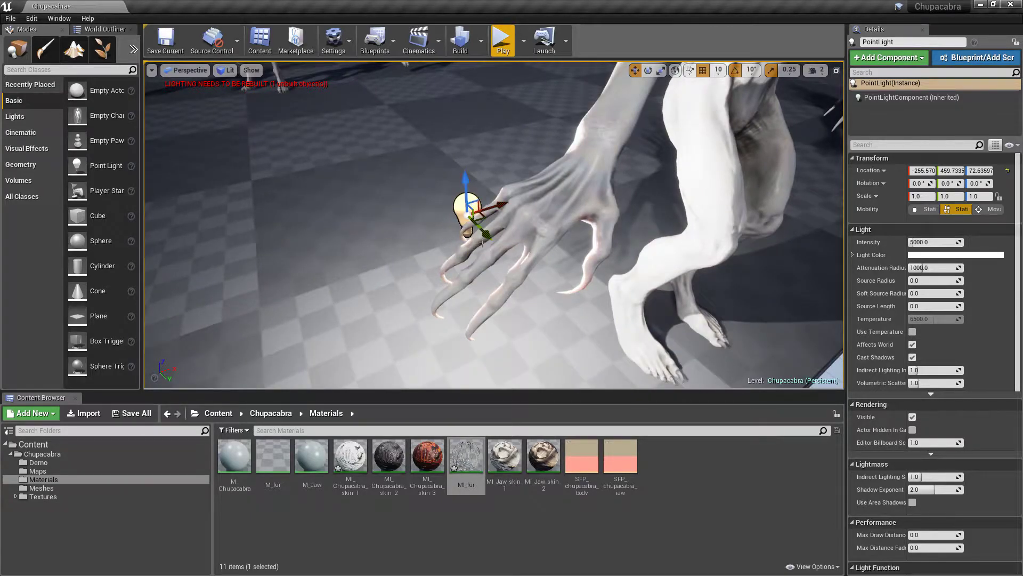
pyautogui.moveTo(482, 242); pyautogui.dragTo(469, 234, button='right')
pyautogui.moveTo(469, 250); pyautogui.dragTo(458, 241)
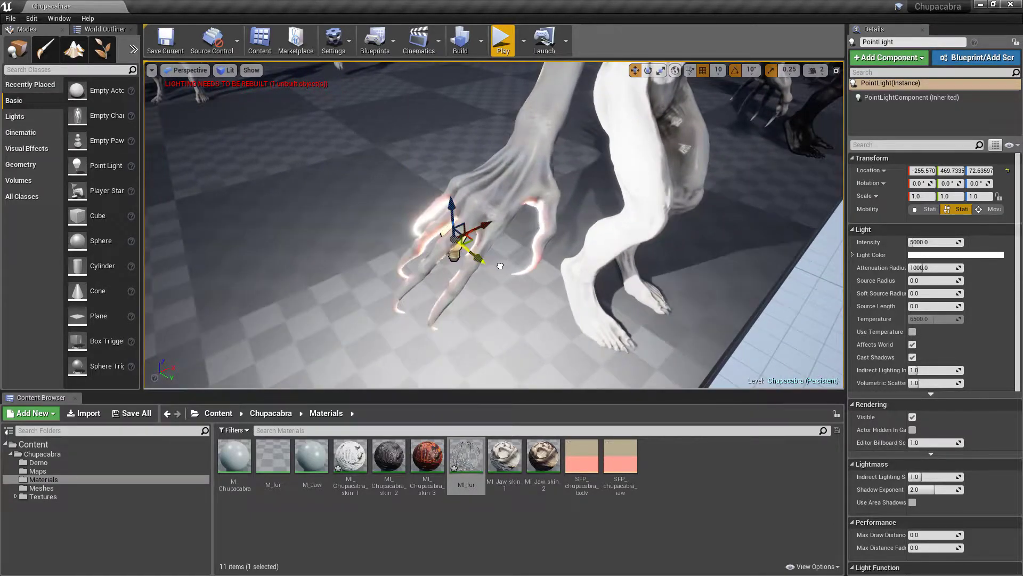
pyautogui.moveTo(500, 265); pyautogui.dragTo(490, 256, button='right')
pyautogui.moveTo(512, 277); pyautogui.dragTo(555, 319)
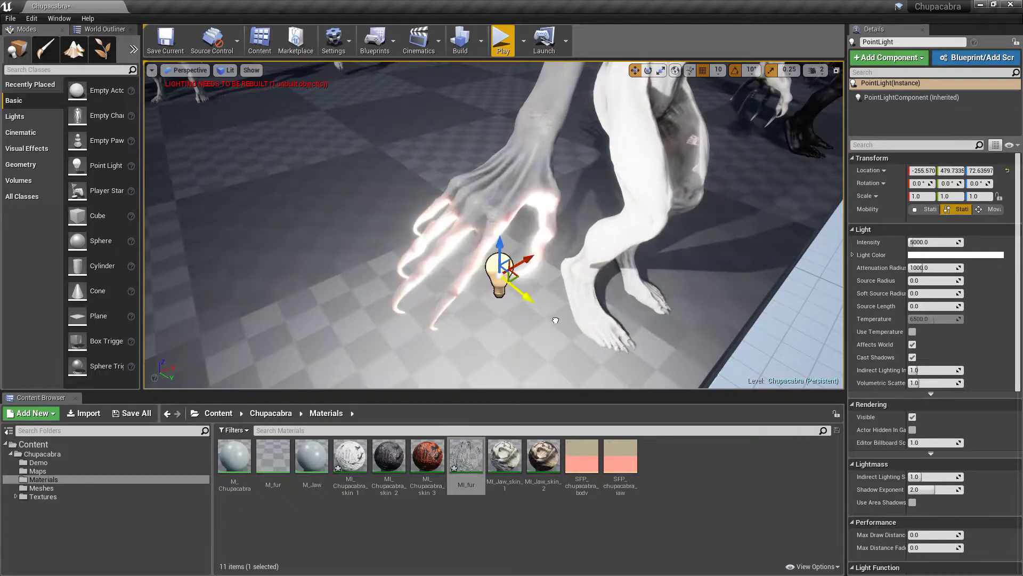
pyautogui.moveTo(530, 261); pyautogui.dragTo(711, 135)
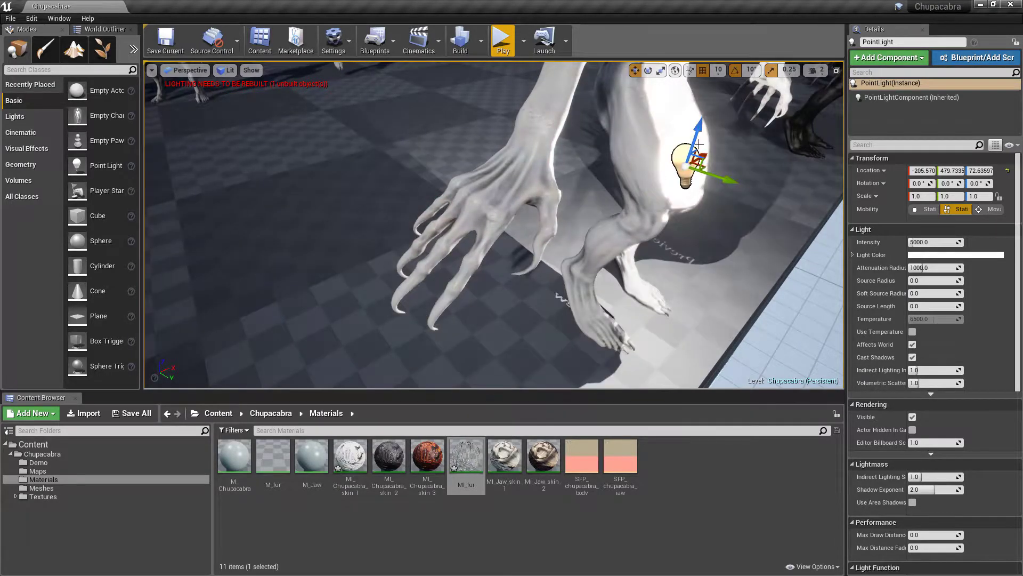
pyautogui.press('Delete')
# Drop a new point light by the white chupacabra and position it beside its face
pyautogui.moveTo(695, 155); pyautogui.dragTo(688, 160, button='right')
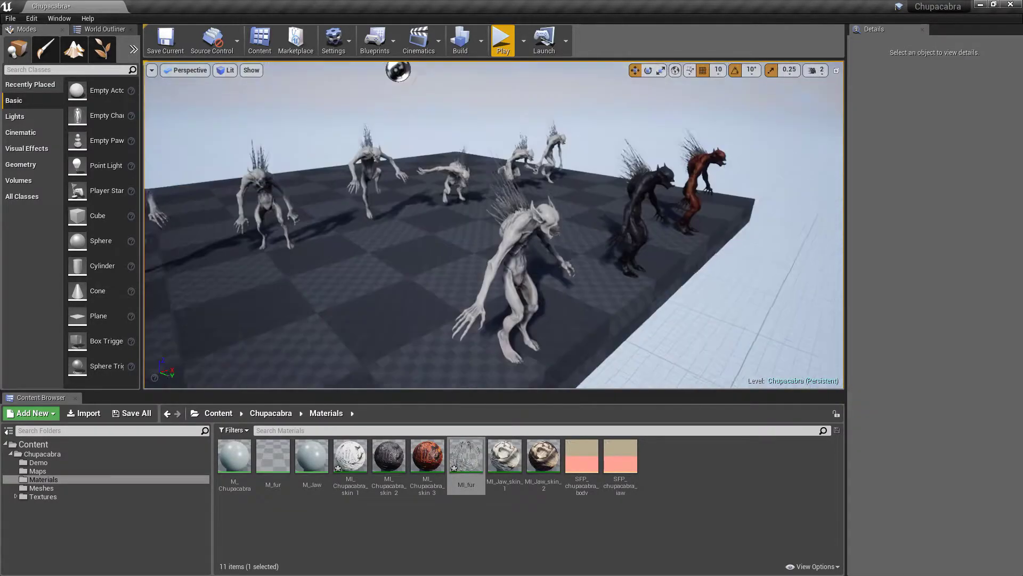
pyautogui.moveTo(277, 173); pyautogui.dragTo(299, 170, button='right')
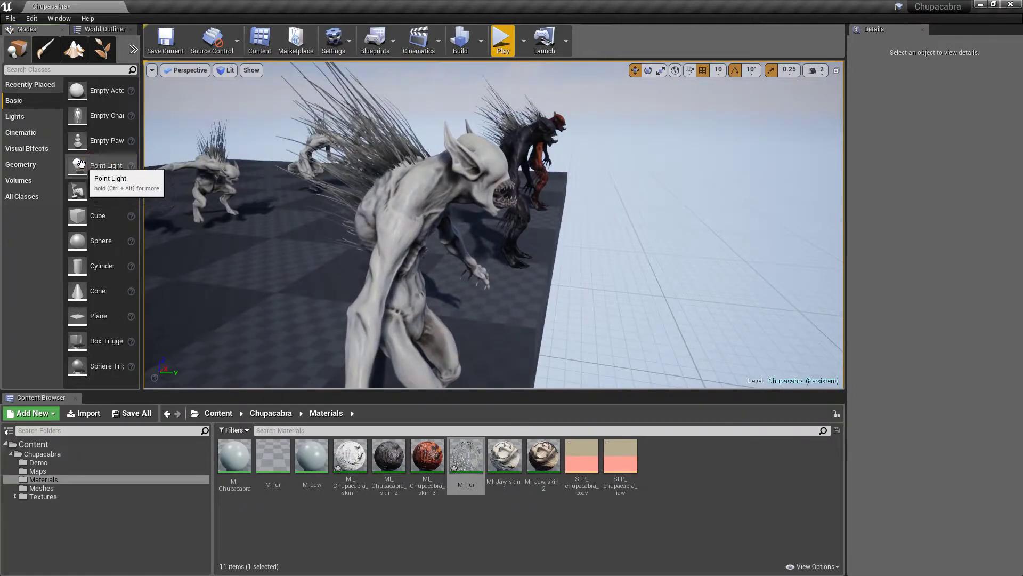
pyautogui.moveTo(81, 163); pyautogui.dragTo(169, 170)
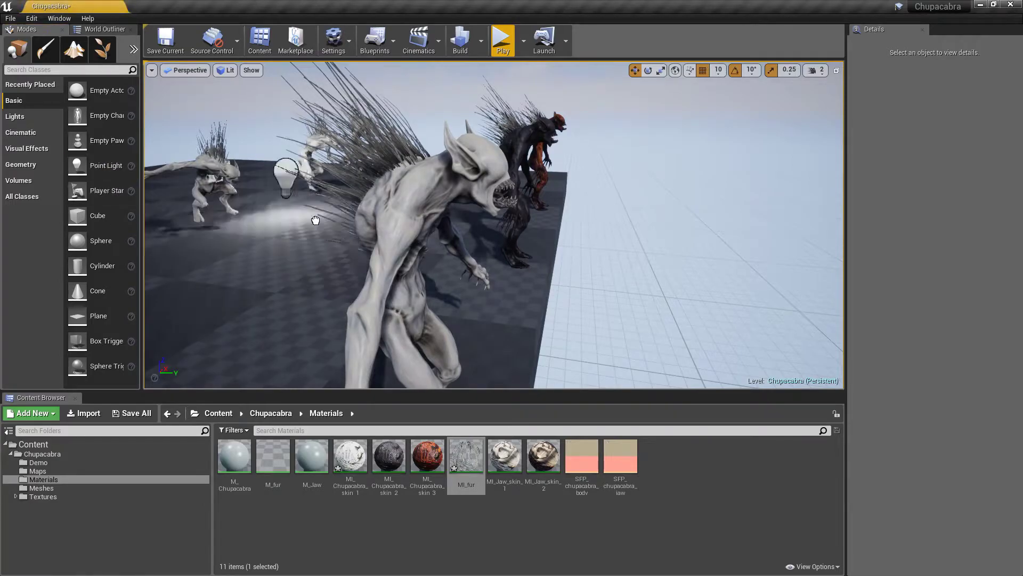
pyautogui.moveTo(81, 165); pyautogui.dragTo(615, 253)
pyautogui.press('f')
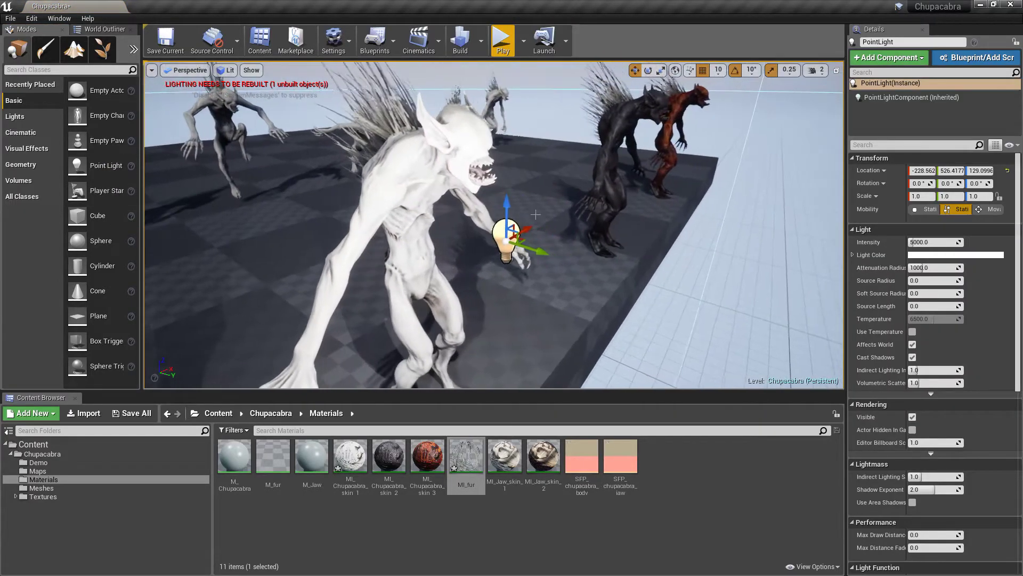
pyautogui.moveTo(432, 211); pyautogui.dragTo(442, 214, button='right')
pyautogui.moveTo(587, 271); pyautogui.dragTo(596, 271, button='right')
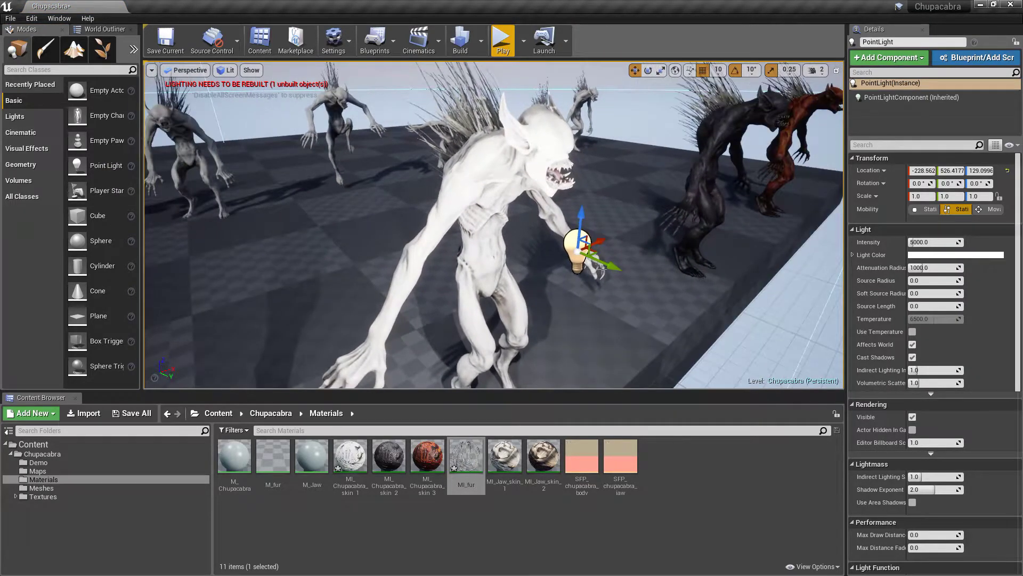
pyautogui.moveTo(610, 265)
pyautogui.mouseDown()
pyautogui.moveTo(524, 230)
pyautogui.moveTo(594, 166)
pyautogui.mouseUp()
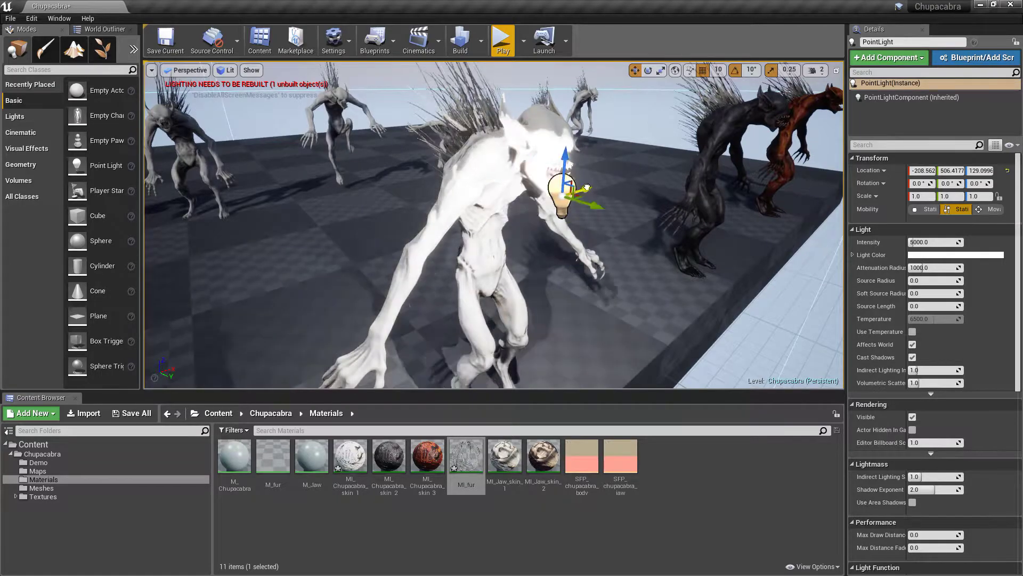
pyautogui.moveTo(594, 166); pyautogui.dragTo(631, 184, button='right')
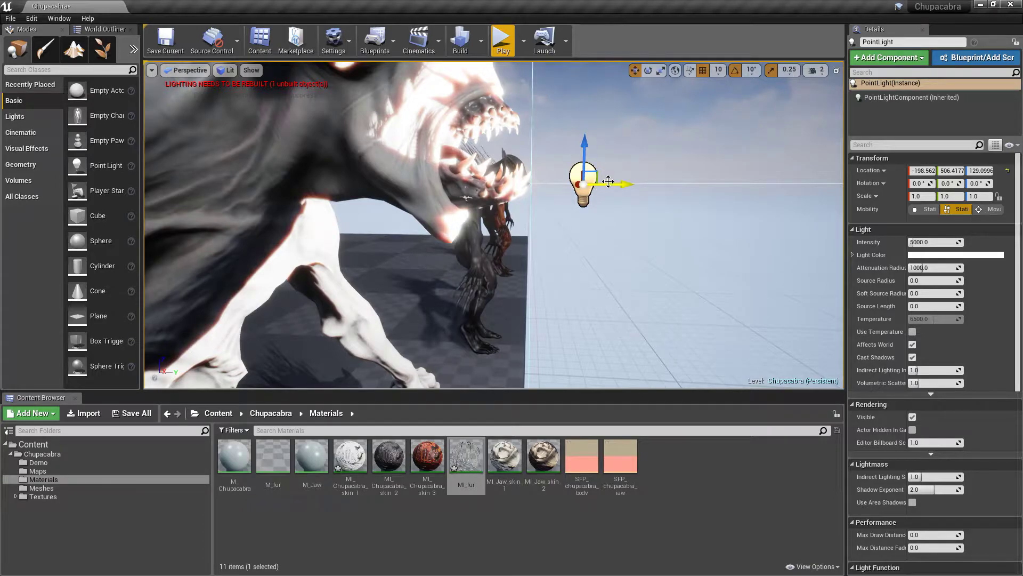
pyautogui.moveTo(621, 185)
pyautogui.mouseDown()
pyautogui.moveTo(752, 185)
pyautogui.moveTo(625, 186)
pyautogui.mouseUp()
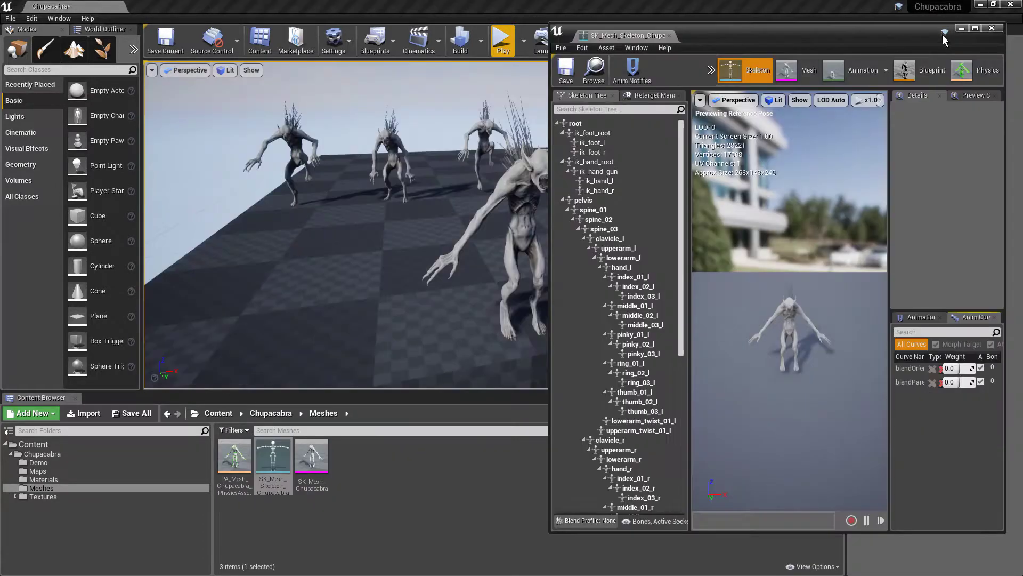
# Maximize the skeleton editor window and scroll down the Skeleton Tree
pyautogui.click(976, 29)
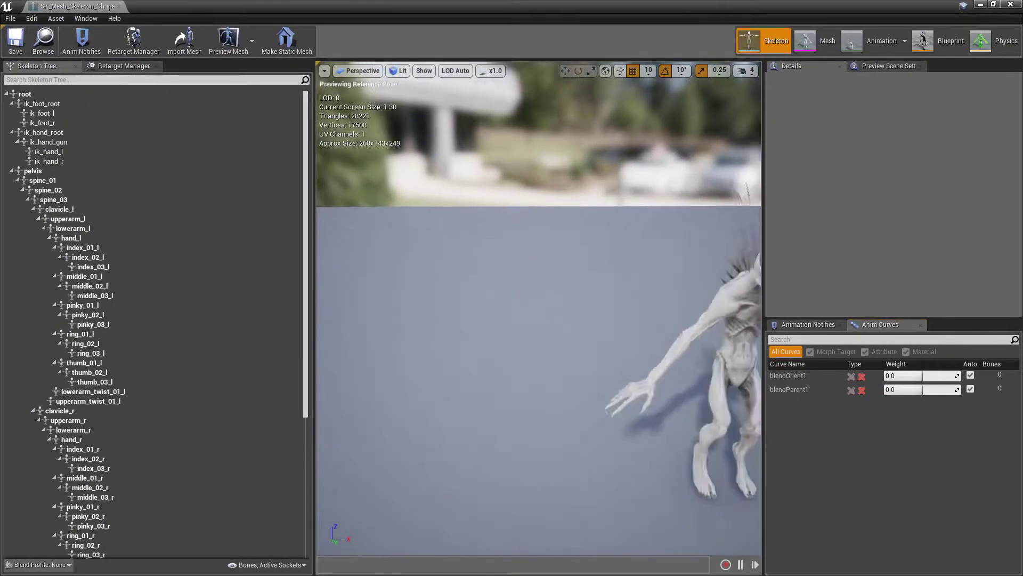
pyautogui.scroll(-3, 119, 488)
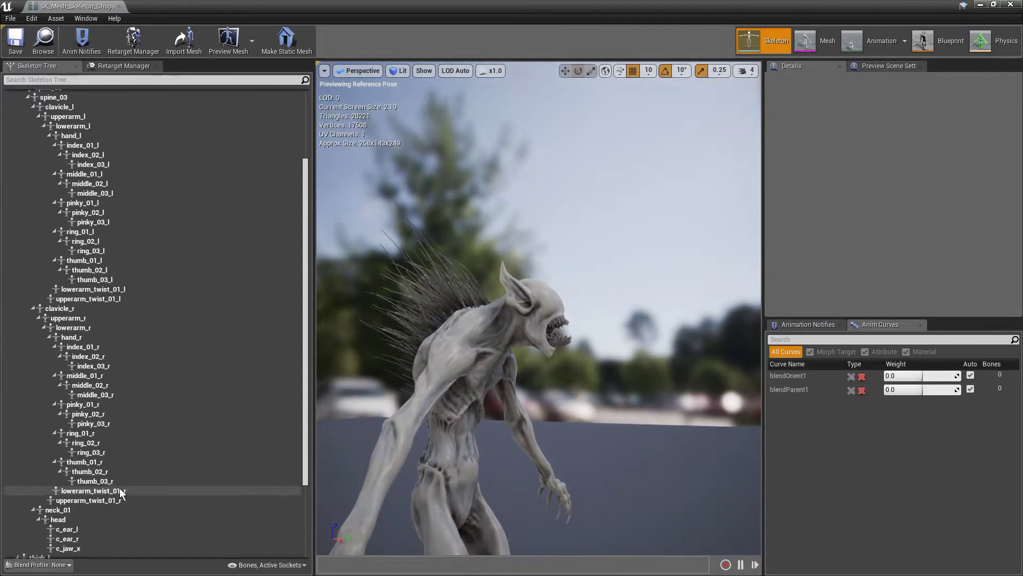
pyautogui.scroll(-3, 119, 488)
# Rotate the c_jaw_x bone to swing the jaw closed, then undo the rotation
pyautogui.click(78, 440)
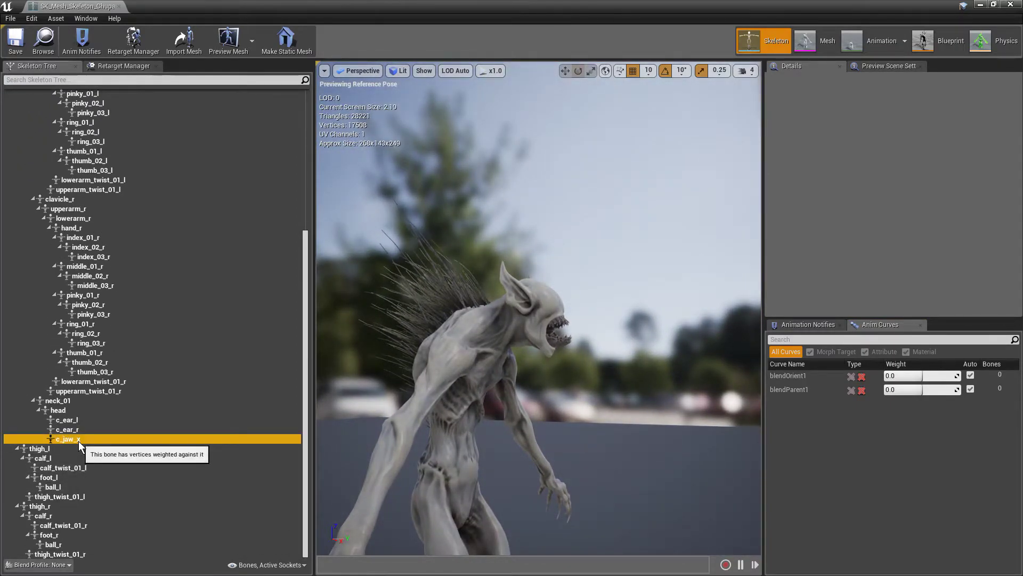
pyautogui.moveTo(590, 351); pyautogui.dragTo(589, 353)
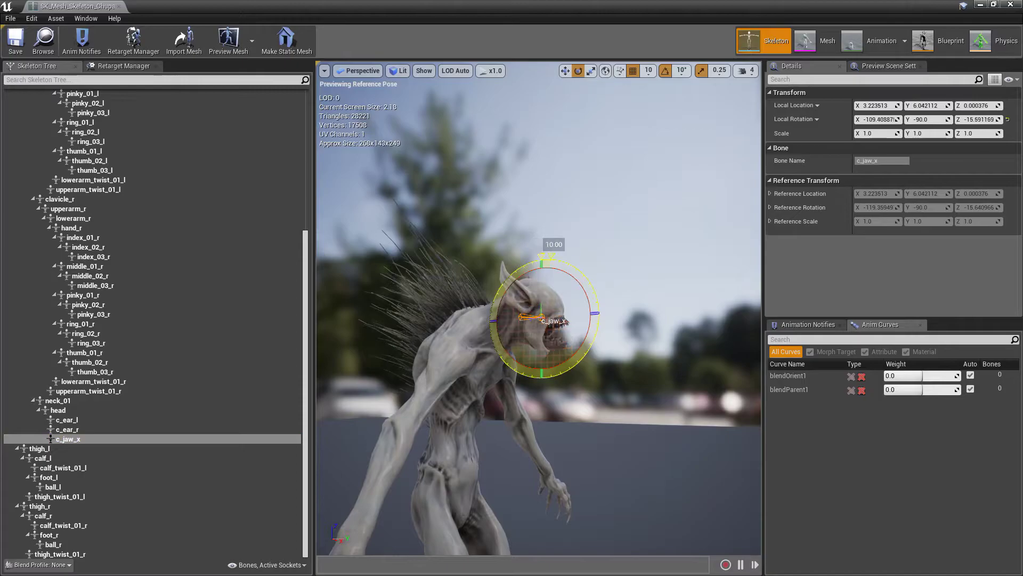
pyautogui.moveTo(575, 251)
pyautogui.mouseDown()
pyautogui.moveTo(531, 251)
pyautogui.moveTo(575, 250)
pyautogui.mouseUp()
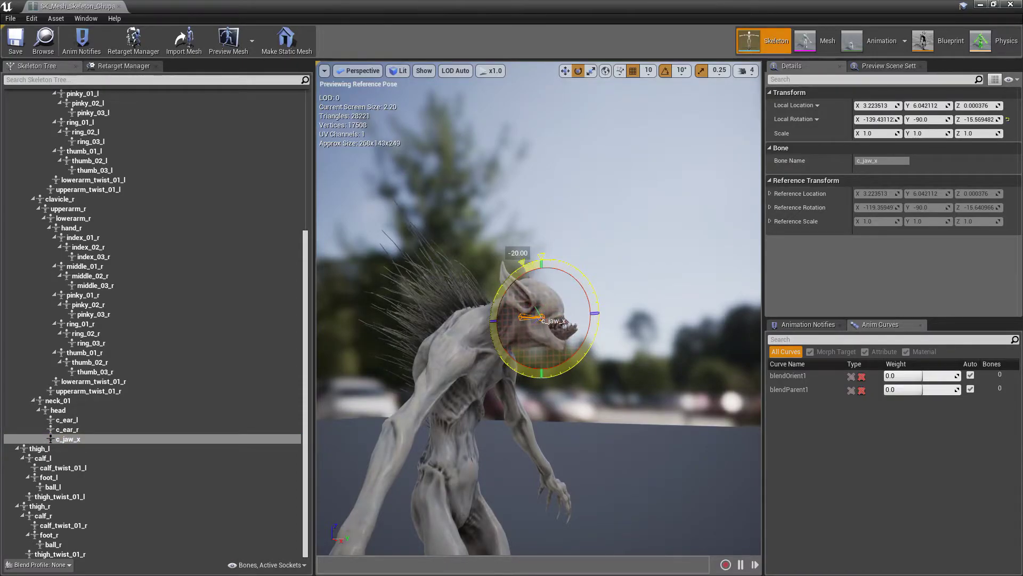
pyautogui.moveTo(519, 256)
pyautogui.mouseDown(button='right')
pyautogui.moveTo(533, 373)
pyautogui.moveTo(622, 350)
pyautogui.mouseUp(button='right')
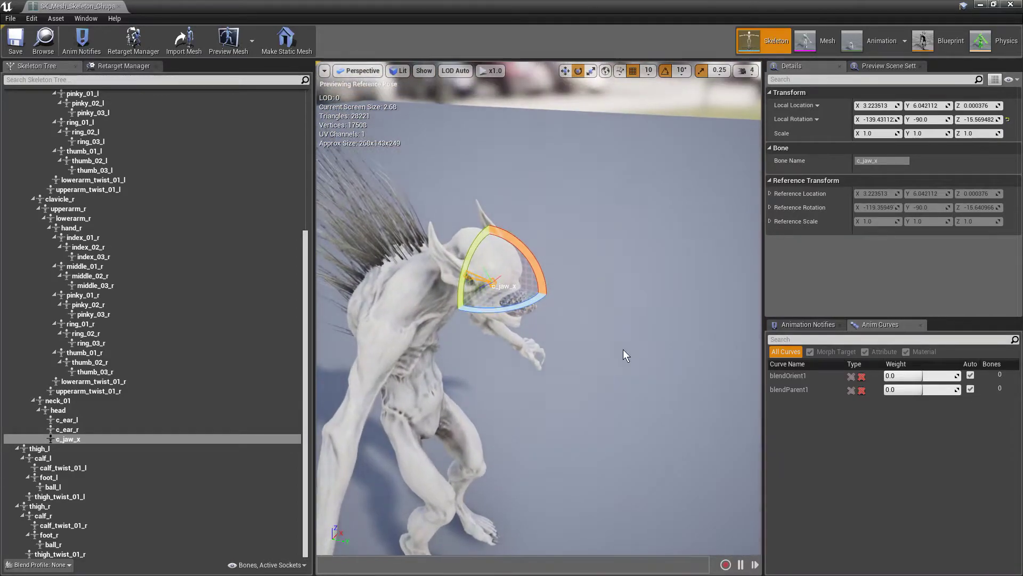
pyautogui.hotkey('ctrl', 'z')
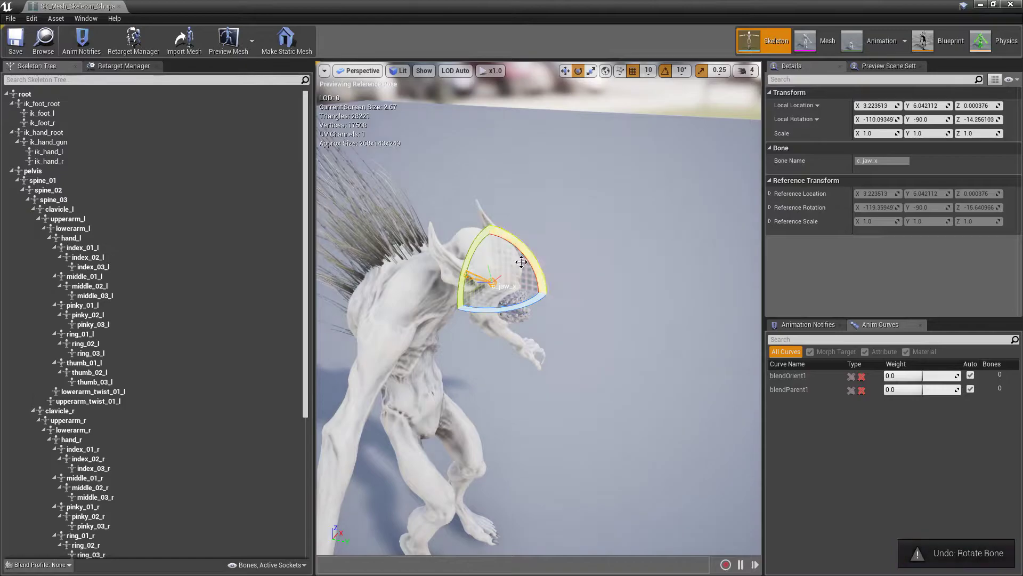
pyautogui.scroll(5, 96, 472)
pyautogui.scroll(-1, 96, 472)
# Rotate the c_ear_r bone to test the right ear, then undo it
pyautogui.click(67, 521)
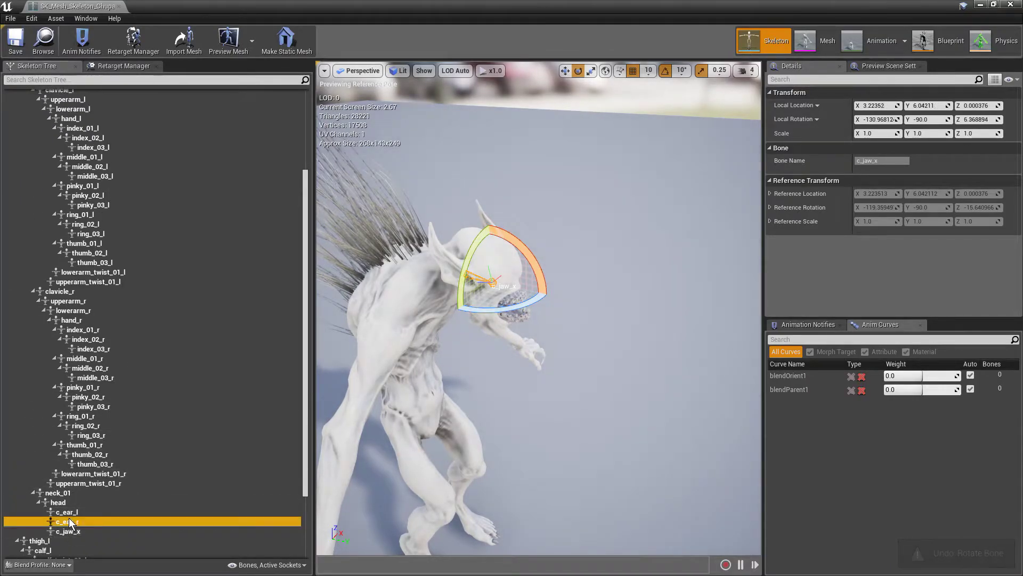
pyautogui.moveTo(429, 260); pyautogui.dragTo(430, 261)
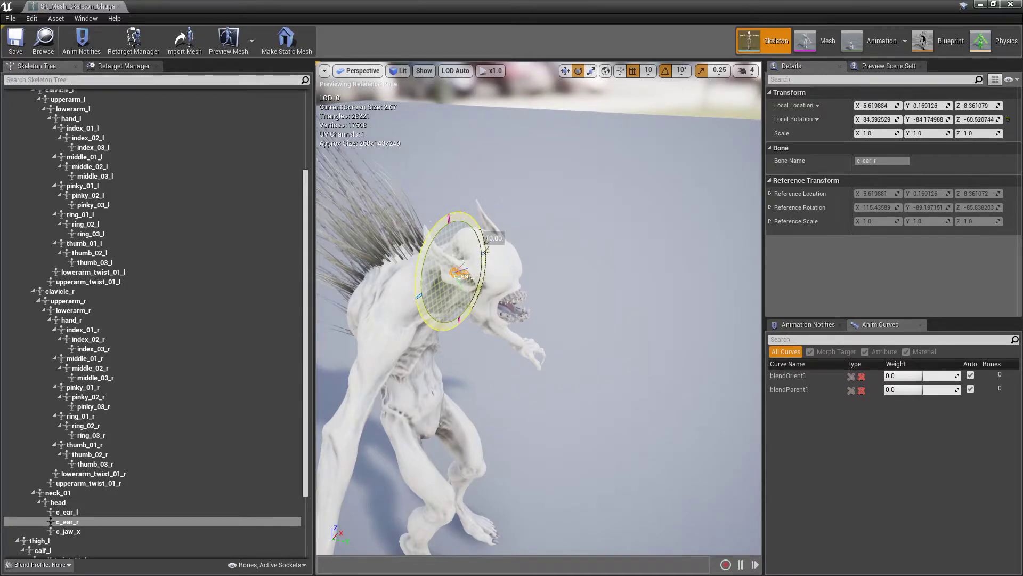
pyautogui.moveTo(486, 240); pyautogui.dragTo(467, 301)
pyautogui.hotkey('ctrl', 'z')
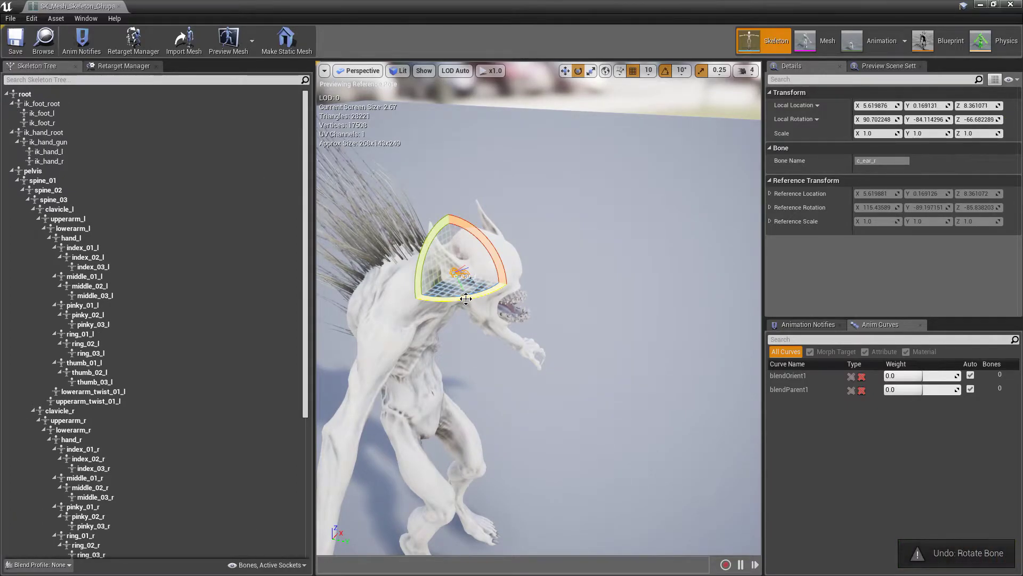
# Inspect the c_ear_r and c_ear_l bones in the Skeleton Tree, then deselect
pyautogui.scroll(-3, 46, 484)
pyautogui.scroll(-4, 105, 487)
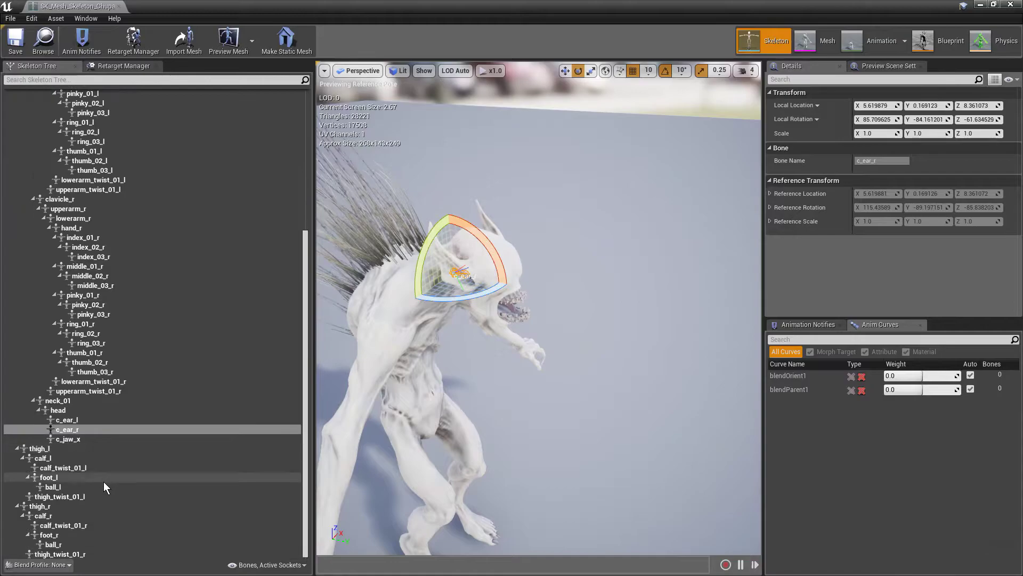
pyautogui.click(75, 431)
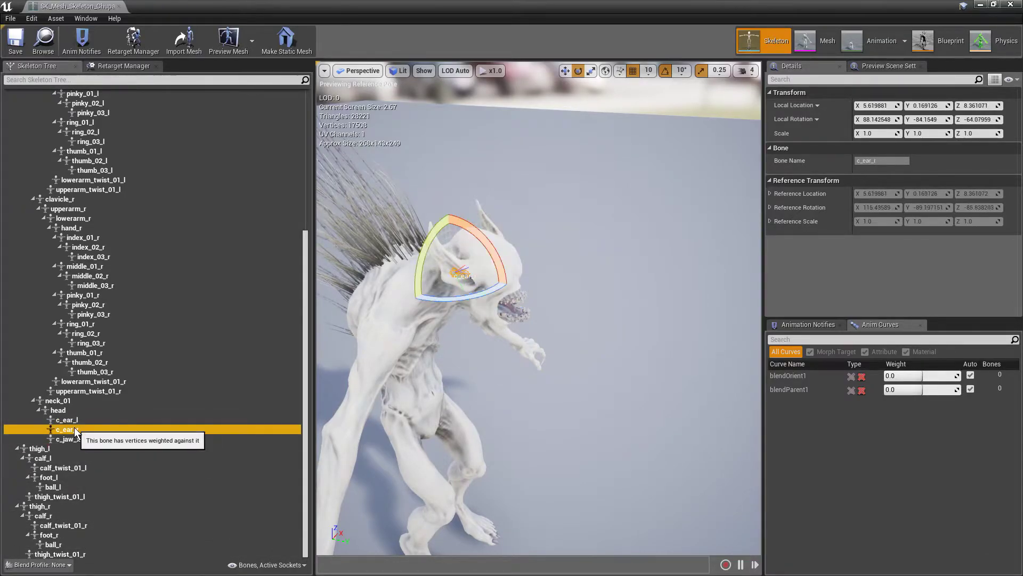
pyautogui.click(76, 421)
pyautogui.click(665, 94)
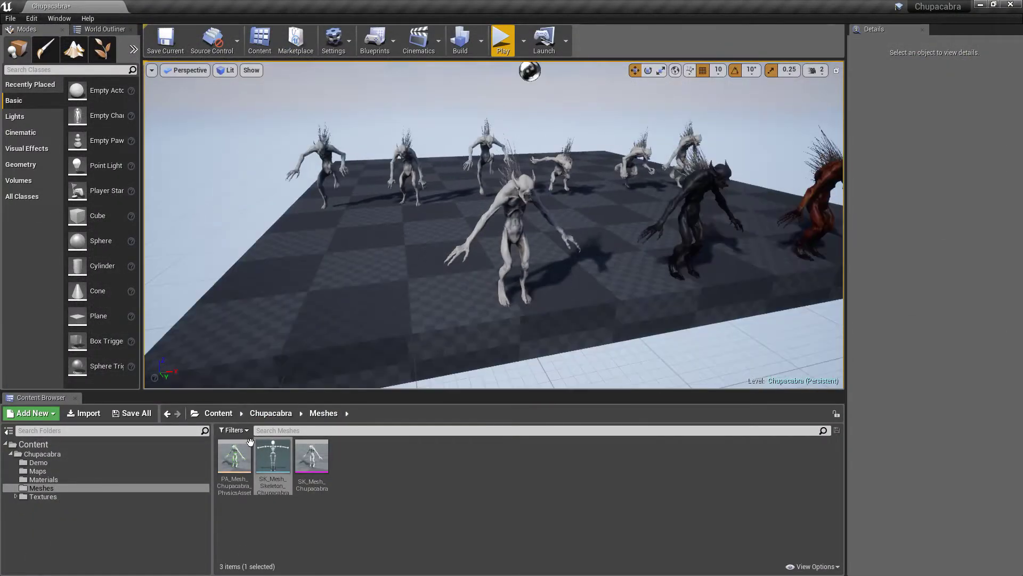
# Open PA_Mesh_Chupacabra and simulate only the c_jaw_x body, then stop
pyautogui.doubleClick(234, 458)
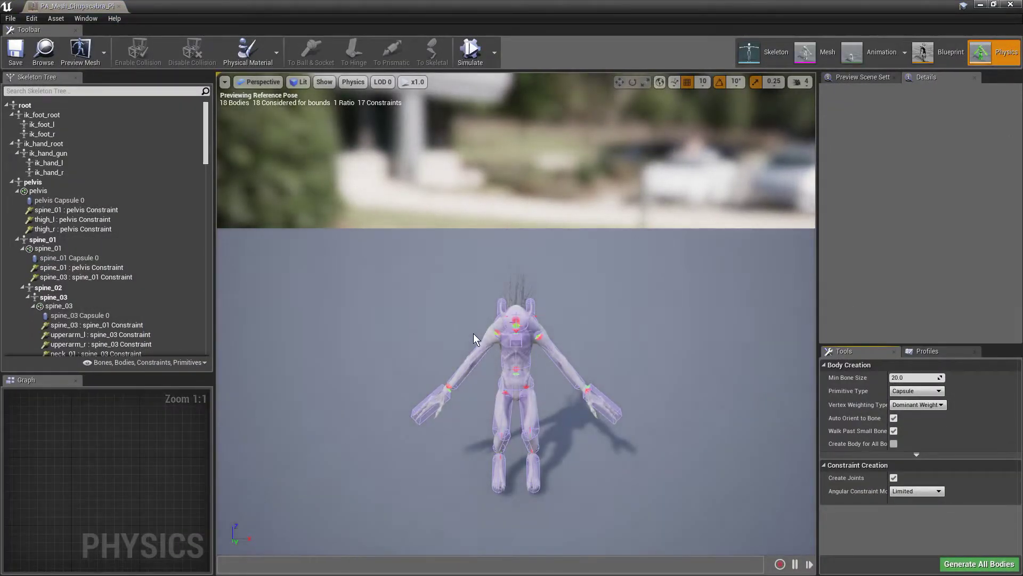
pyautogui.moveTo(473, 333); pyautogui.dragTo(473, 334, button='right')
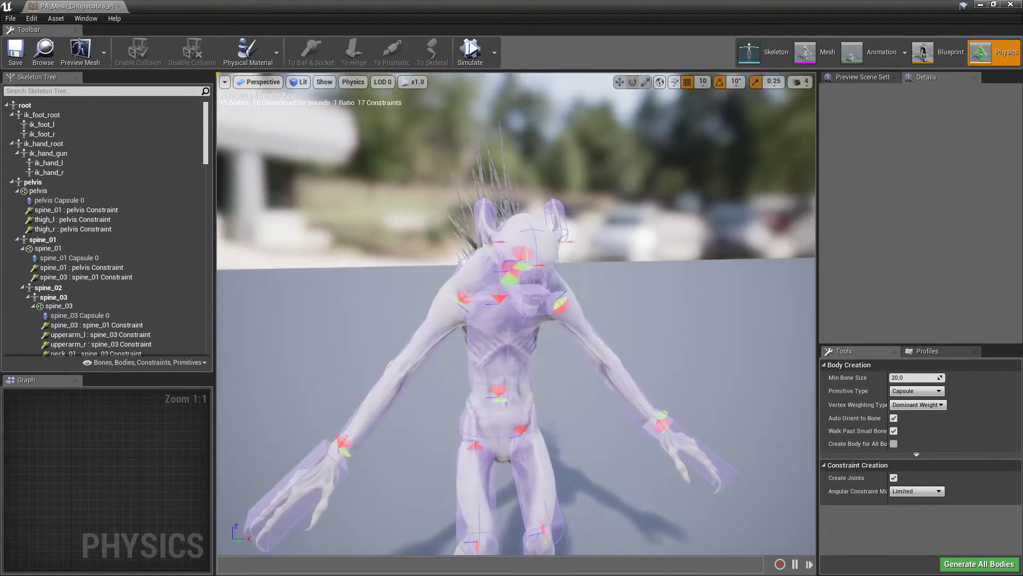
pyautogui.click(526, 298)
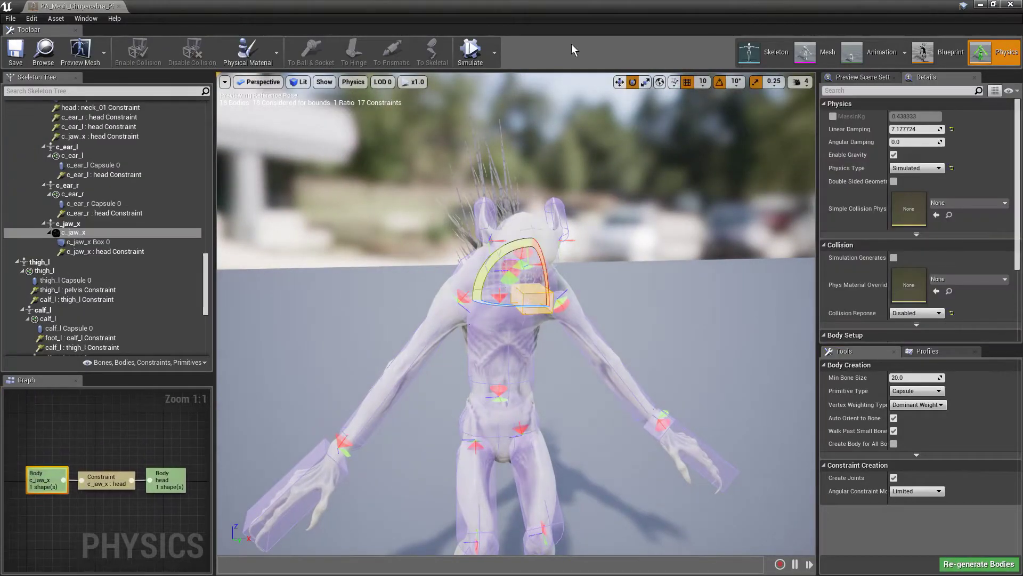
pyautogui.click(494, 51)
pyautogui.click(508, 95)
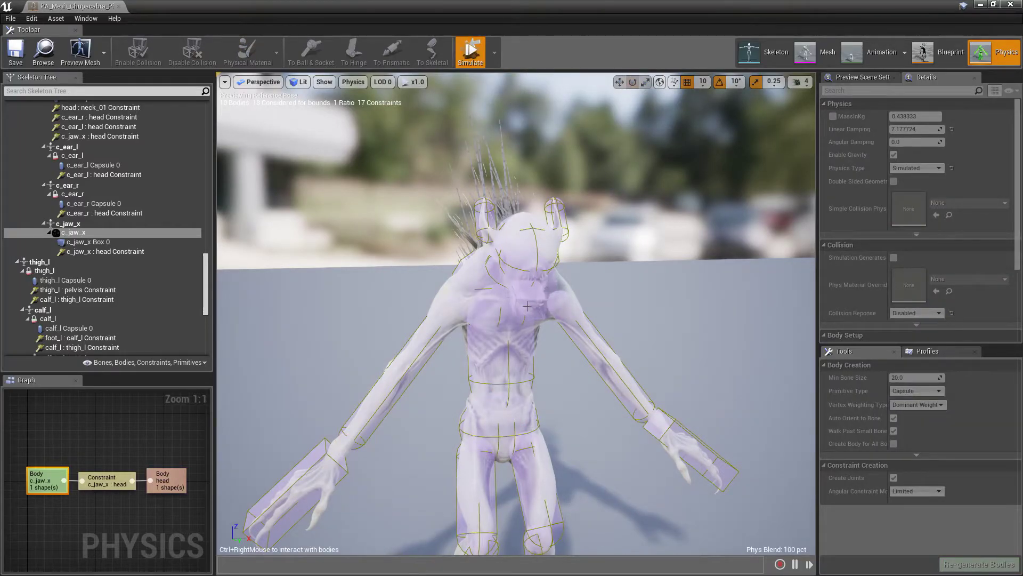
pyautogui.click(476, 49)
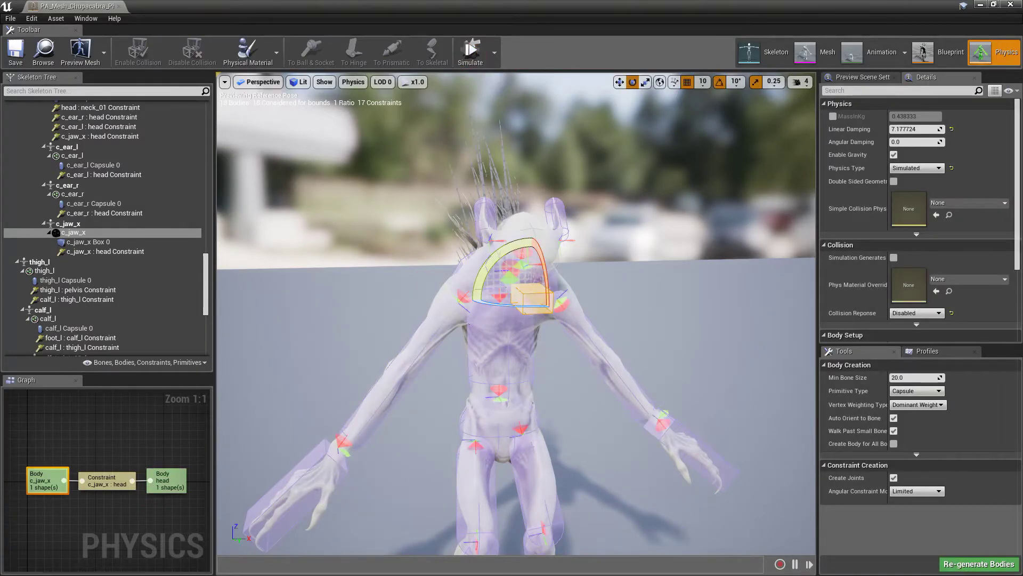
# Select both ear bodies and simulate them on their own
pyautogui.click(557, 210)
pyautogui.keyDown('ctrl'); pyautogui.click(557, 211); pyautogui.keyUp('ctrl')
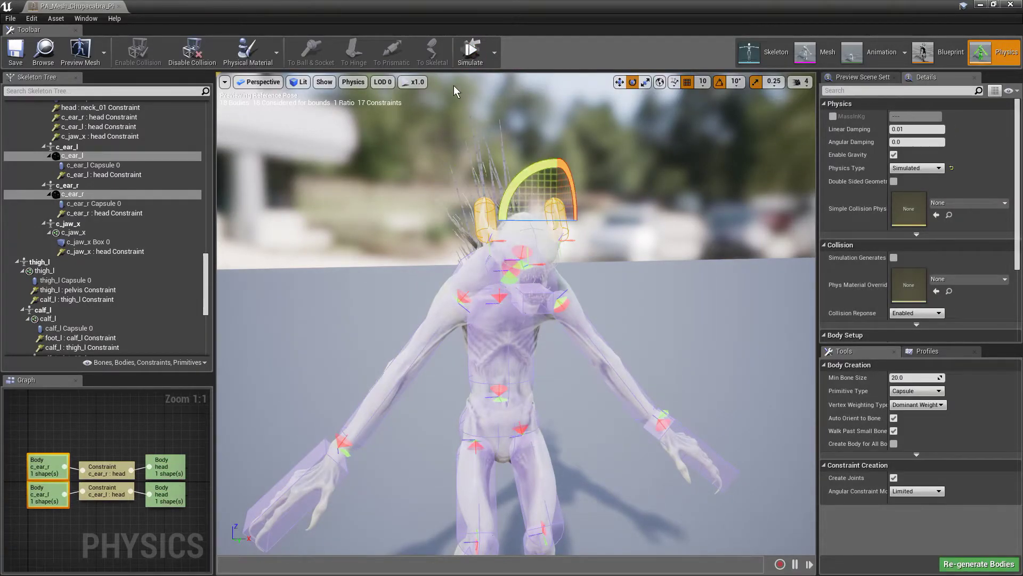
pyautogui.click(466, 49)
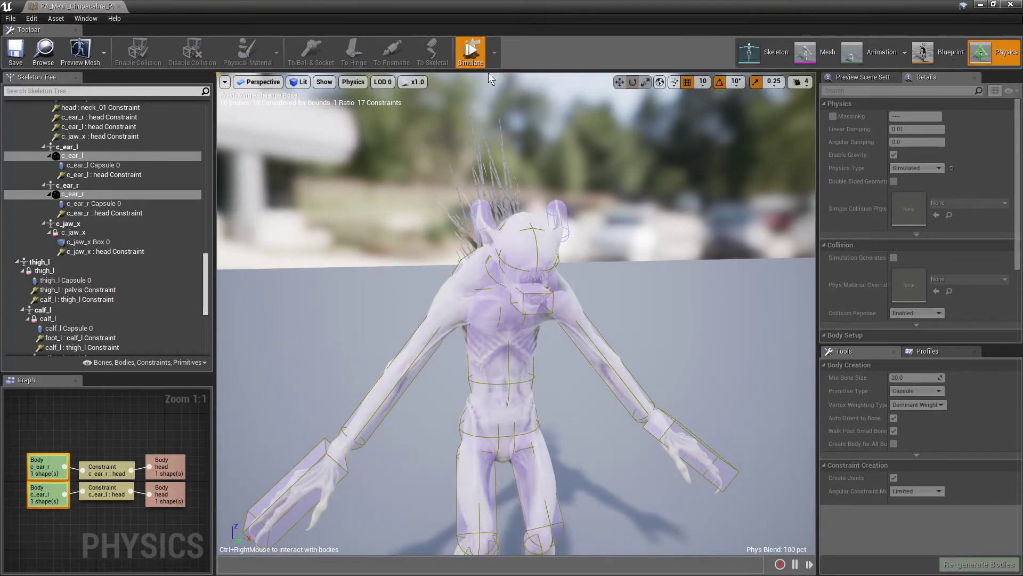
# Simulate all bodies as a ragdoll, lift the chupacabra high by its head and drop it
pyautogui.click(468, 53)
pyautogui.click(494, 52)
pyautogui.click(509, 88)
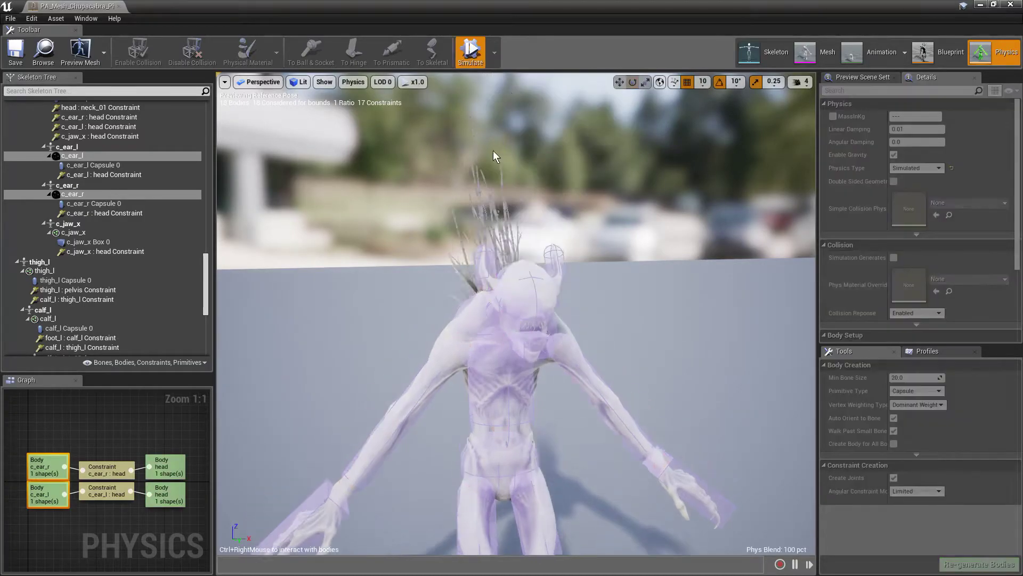
pyautogui.keyDown('ctrl'); pyautogui.moveTo(540, 379); pyautogui.dragTo(563, 133, button='right'); pyautogui.keyUp('ctrl')
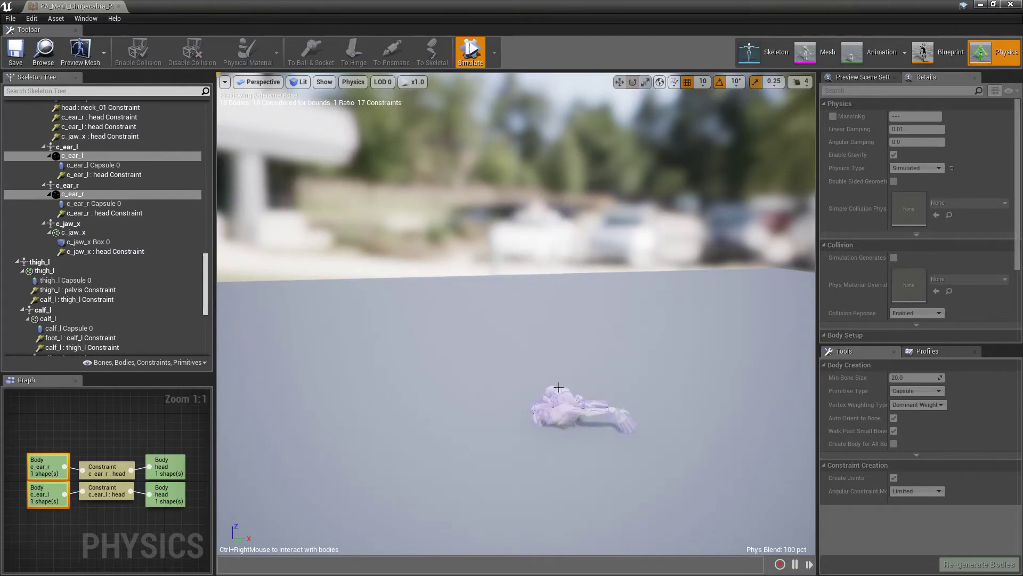
pyautogui.keyDown('ctrl'); pyautogui.moveTo(562, 322); pyautogui.dragTo(566, 84, button='right'); pyautogui.keyUp('ctrl')
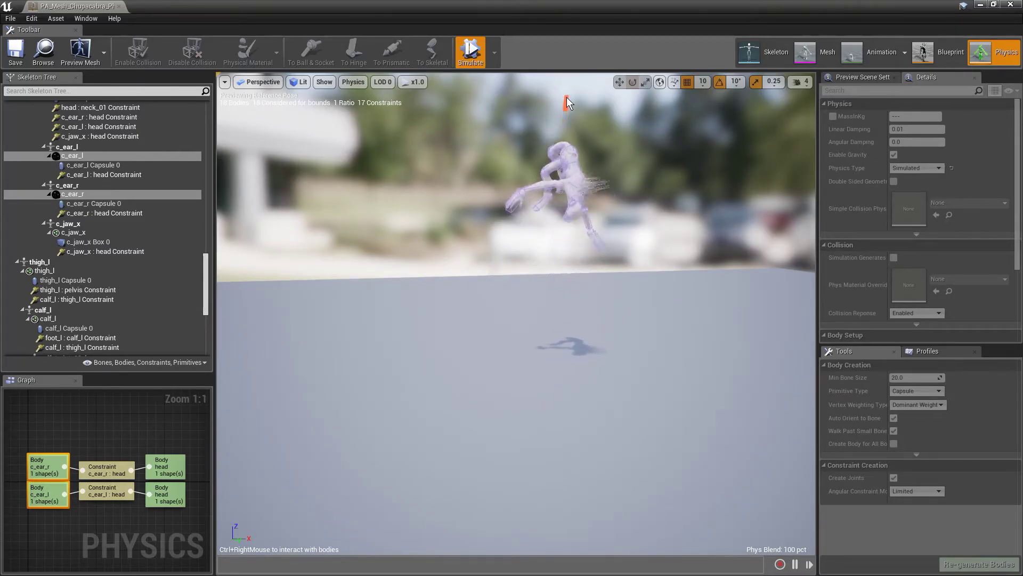
pyautogui.keyDown('ctrl'); pyautogui.moveTo(566, 89); pyautogui.dragTo(558, 66, button='right'); pyautogui.keyUp('ctrl')
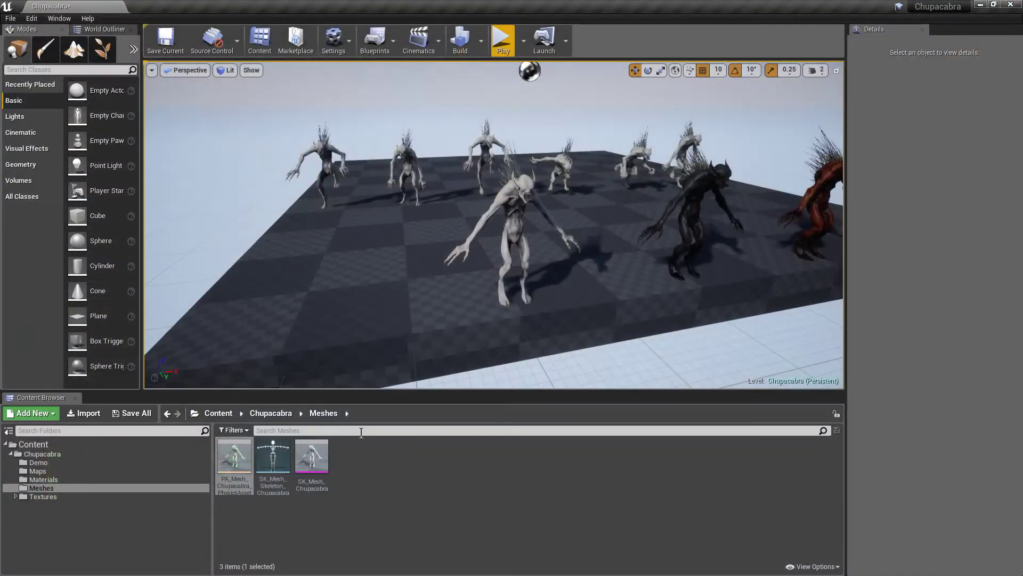
# Open ThirdPerson_Jump from the Demo folder and preview Idle, Jump_Loop and Jump_Start
pyautogui.click(37, 471)
pyautogui.click(46, 462)
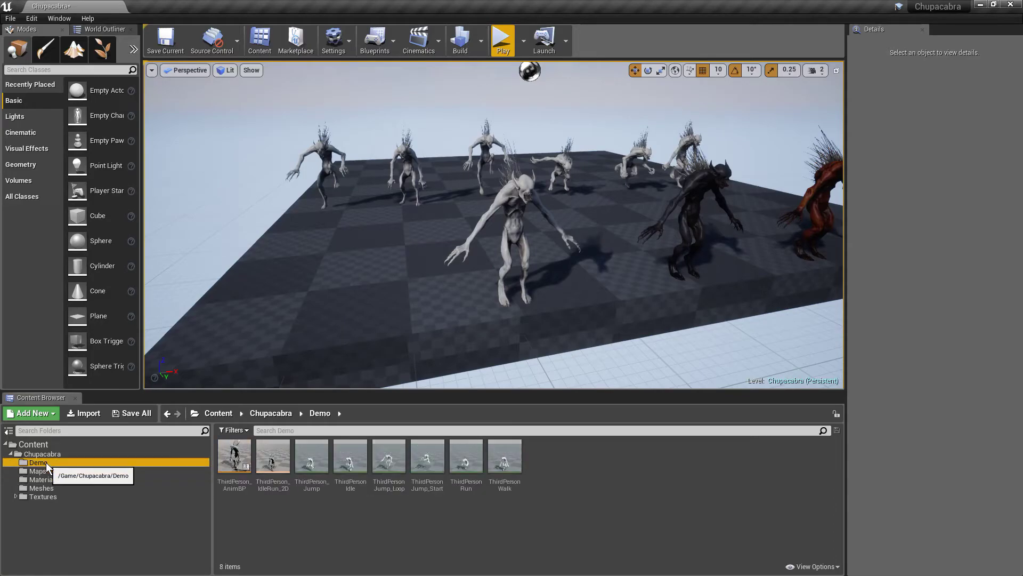
pyautogui.doubleClick(309, 457)
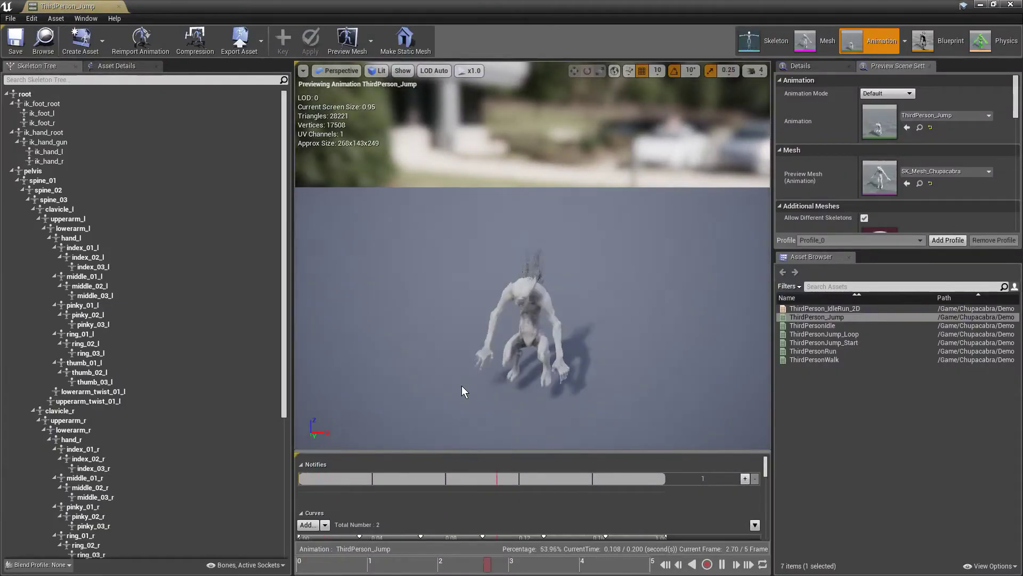
pyautogui.doubleClick(817, 326)
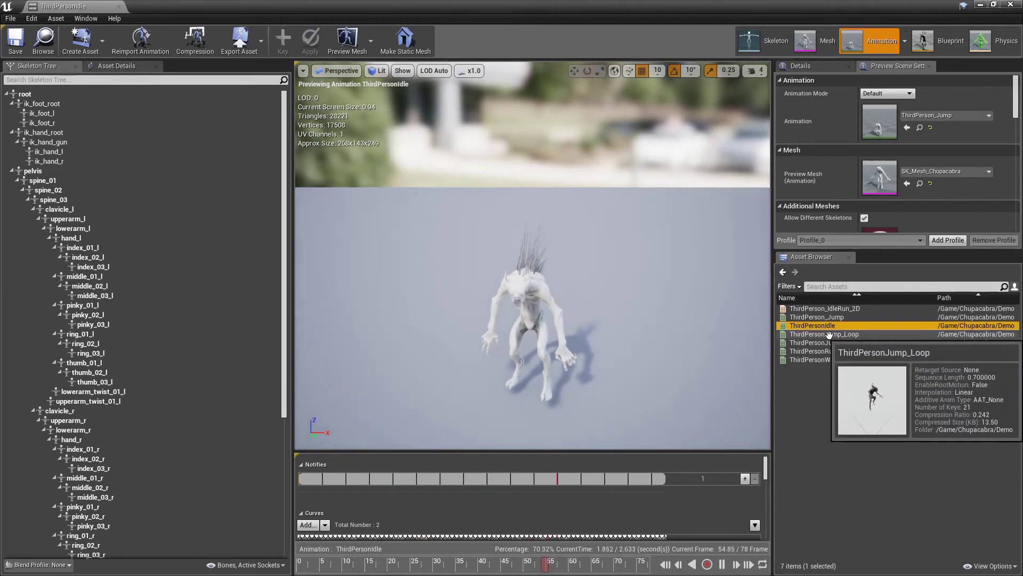
pyautogui.doubleClick(829, 334)
pyautogui.doubleClick(823, 351)
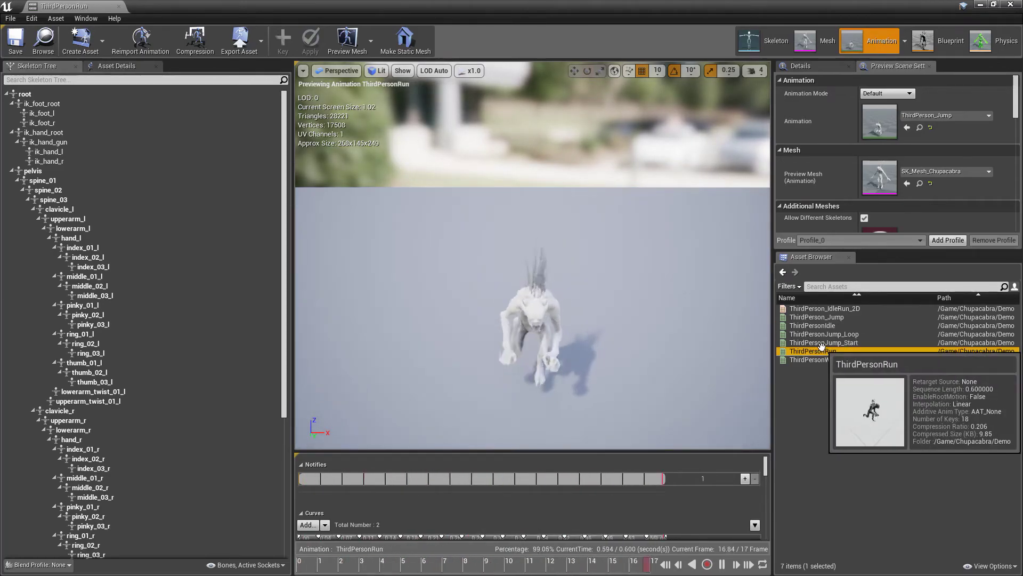
# Preview ThirdPersonRun and ThirdPersonWalk from new angles, then close the animation editor
pyautogui.click(822, 342)
pyautogui.click(821, 351)
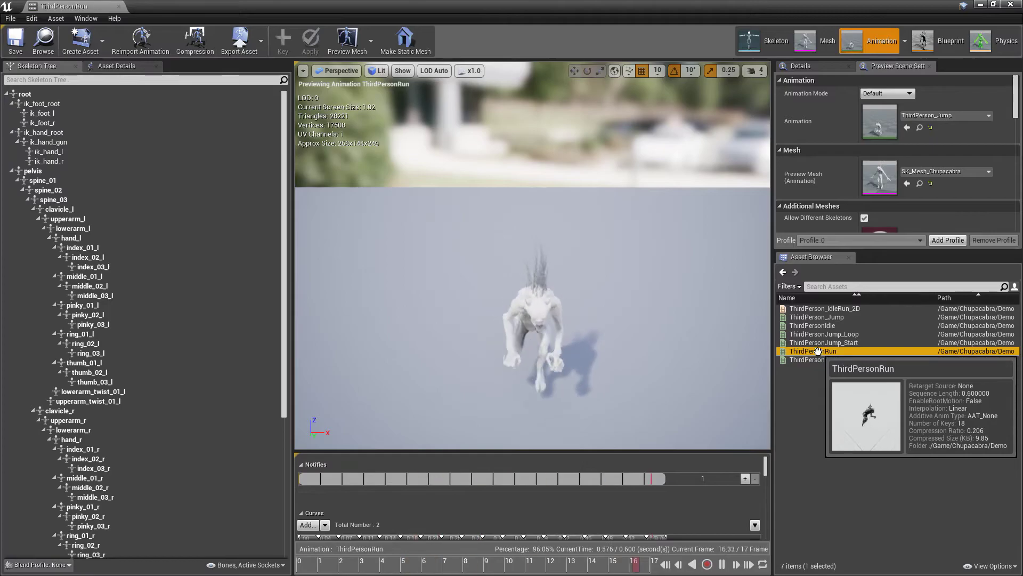
pyautogui.moveTo(533, 319)
pyautogui.mouseDown()
pyautogui.moveTo(565, 314)
pyautogui.moveTo(608, 361)
pyautogui.mouseUp()
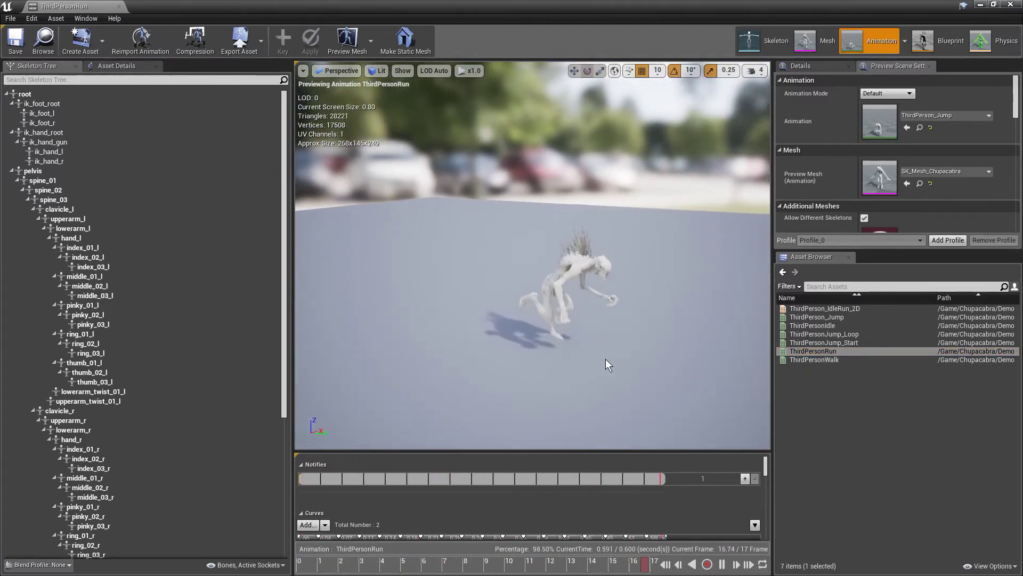
pyautogui.click(813, 360)
pyautogui.doubleClick(812, 361)
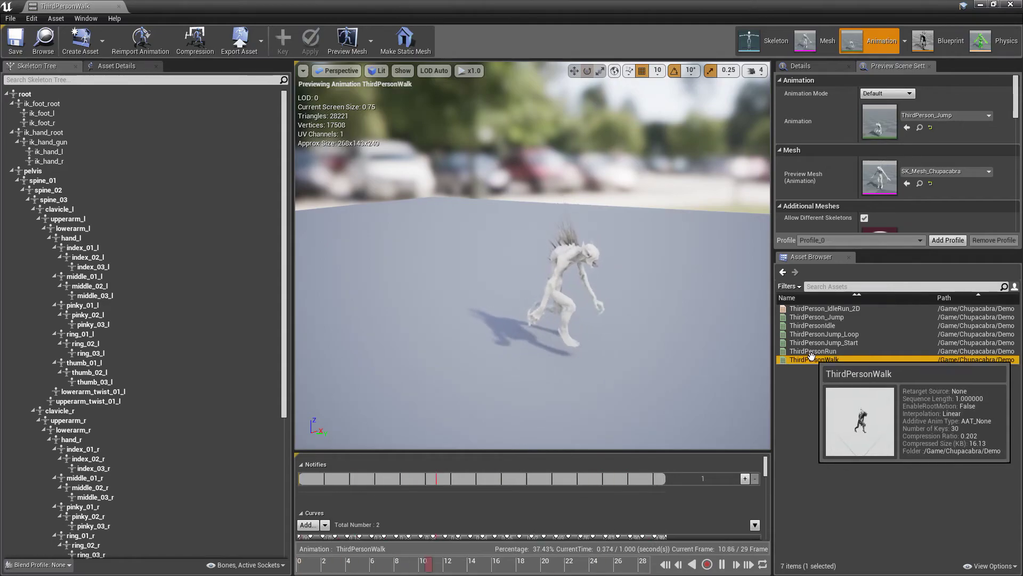
pyautogui.moveTo(533, 320); pyautogui.dragTo(533, 277)
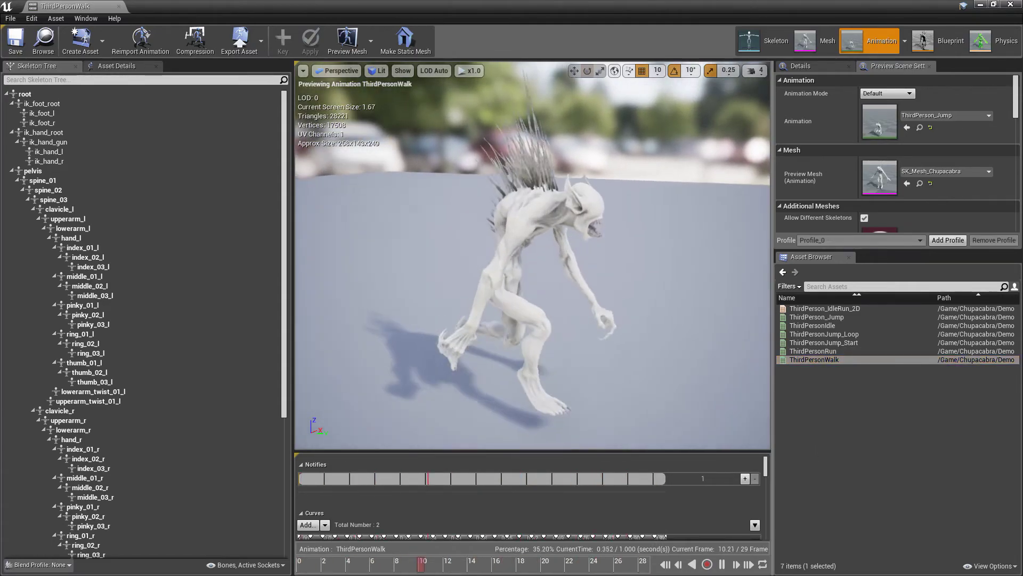
pyautogui.click(1010, 4)
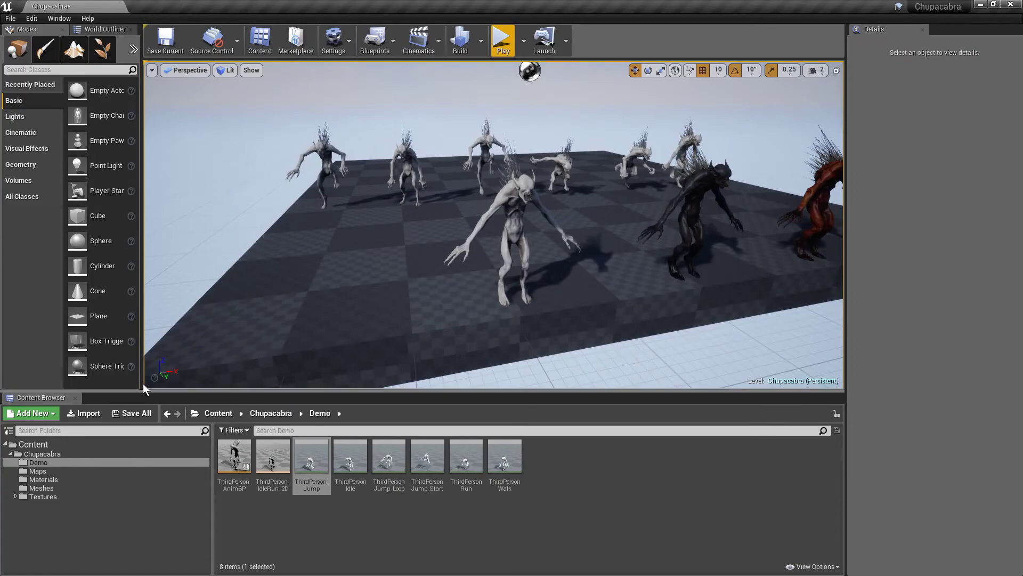